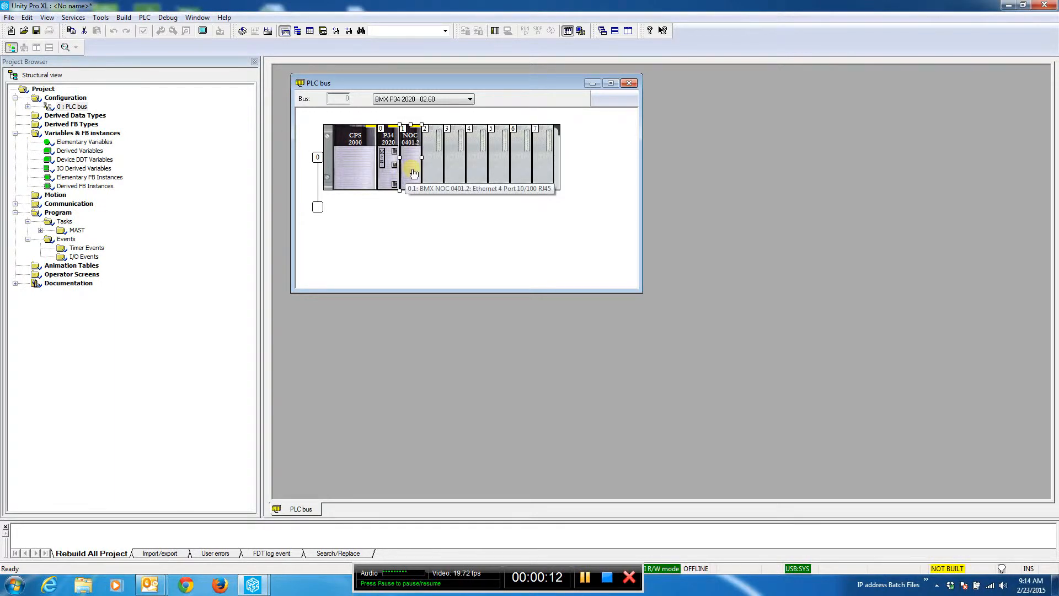
Examine the input and output %MW index and size settings of the BMX NOC 0401.2 module, and close its configuration
double_click(413, 173)
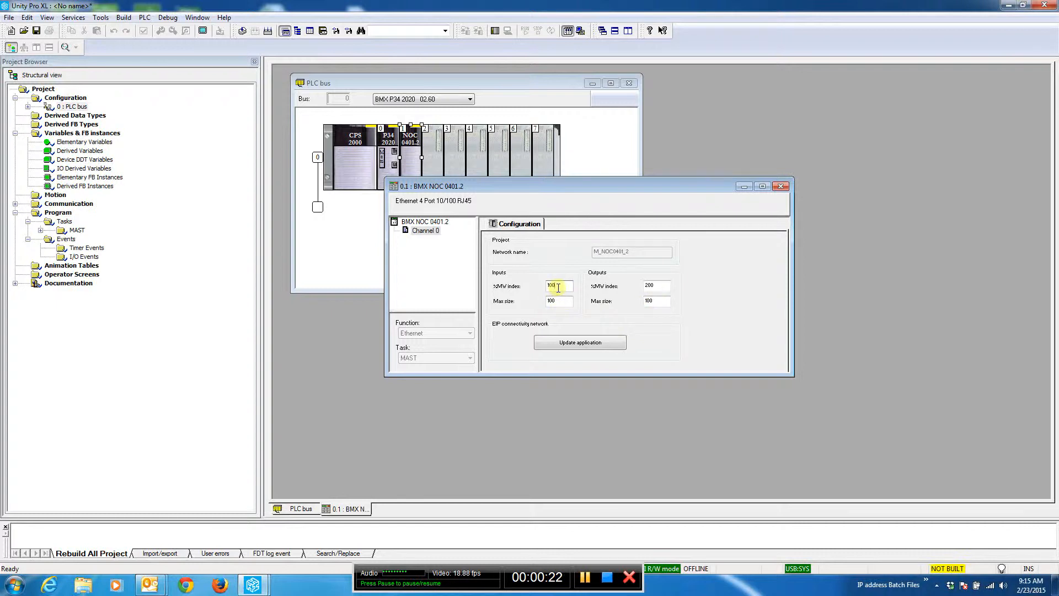
click(663, 282)
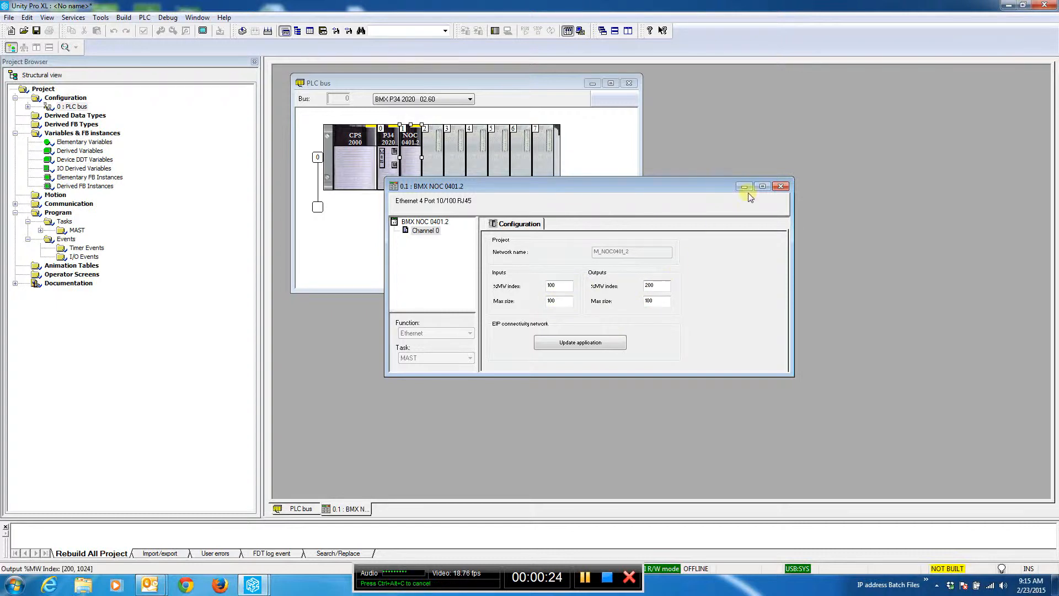
click(781, 186)
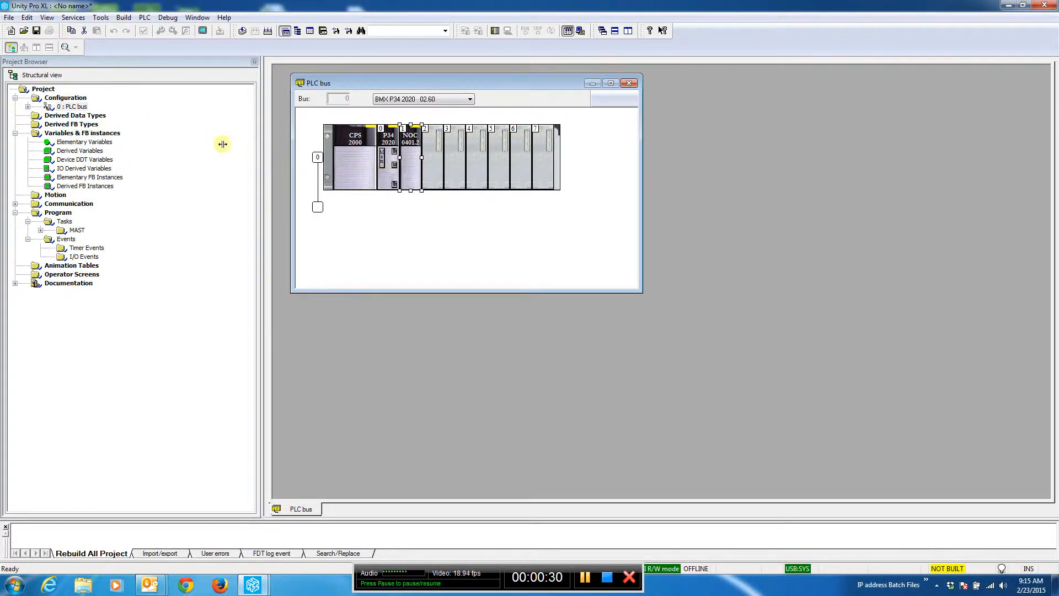
Show the DTM Browser and set the source IP address of M_NOC0401_2 to 127.0.0.1 in its channel properties
click(101, 18)
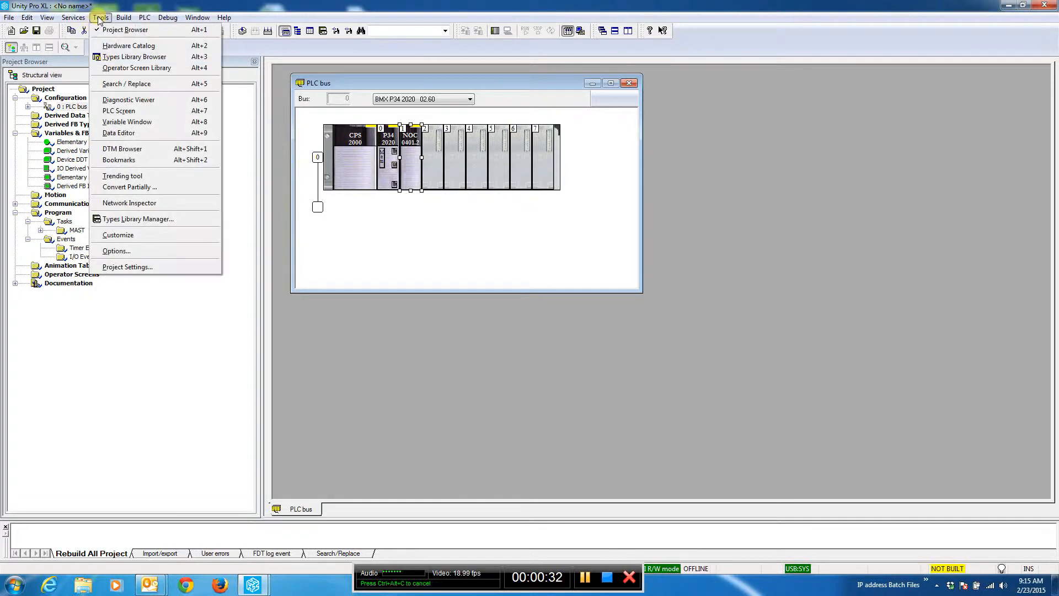
click(124, 149)
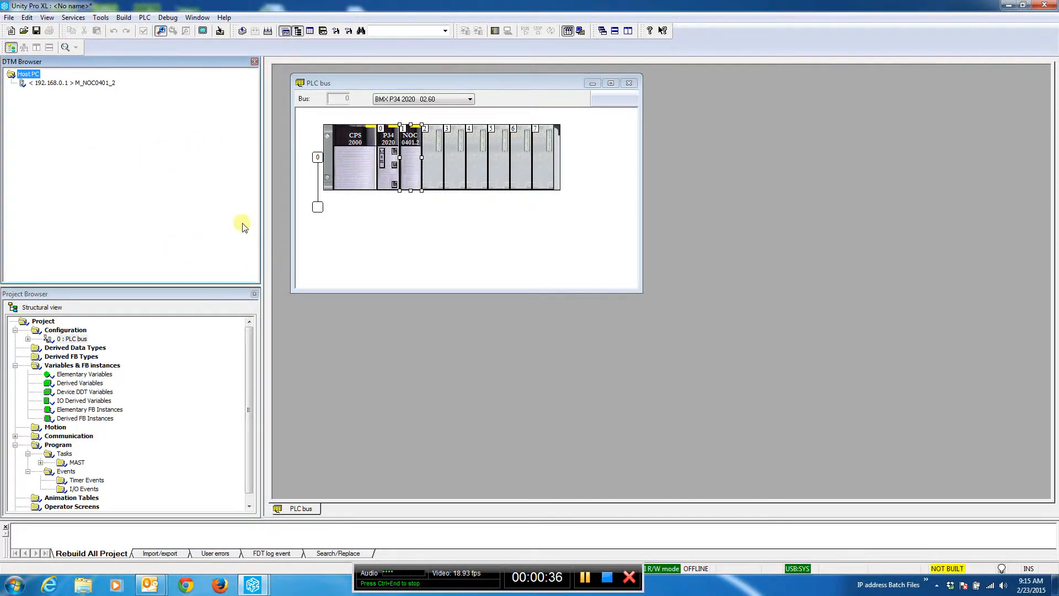
double_click(81, 83)
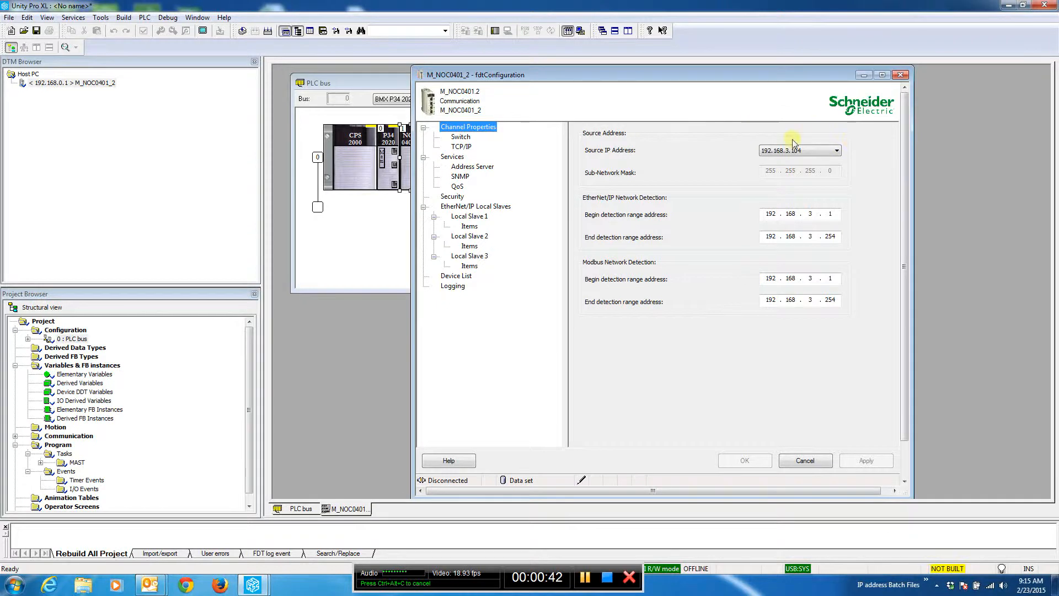
click(837, 151)
click(825, 168)
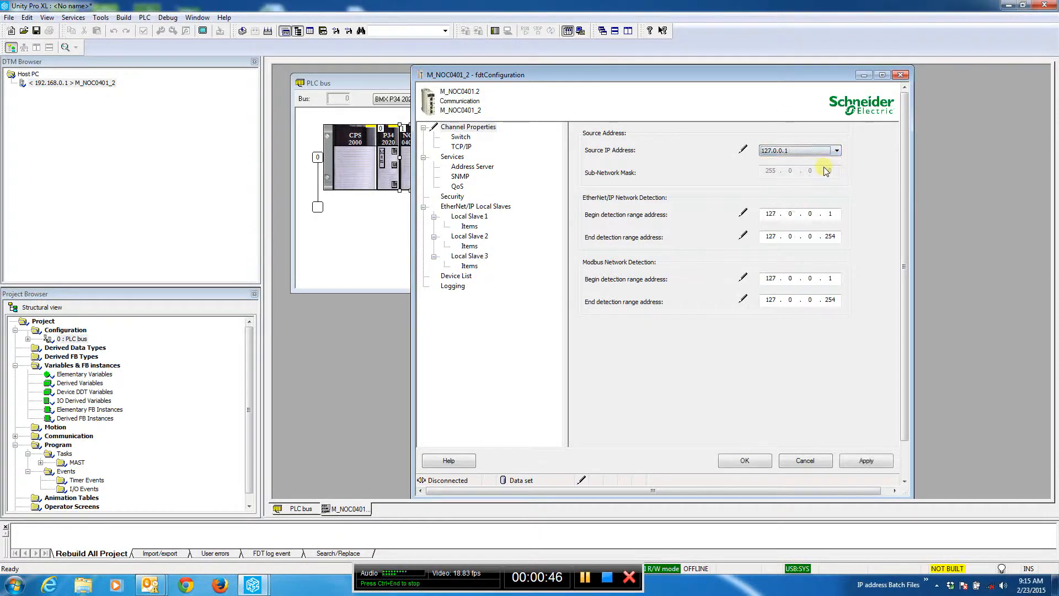
Set the module IP address in the TCP/IP settings to 192.168.1.15, apply it and close the configuration
click(462, 147)
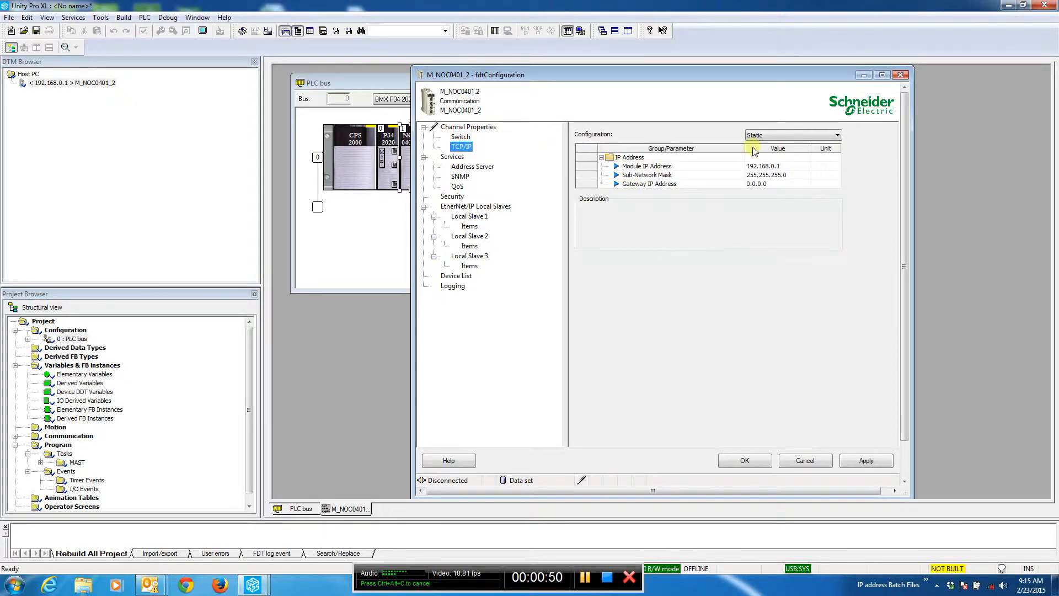
click(781, 166)
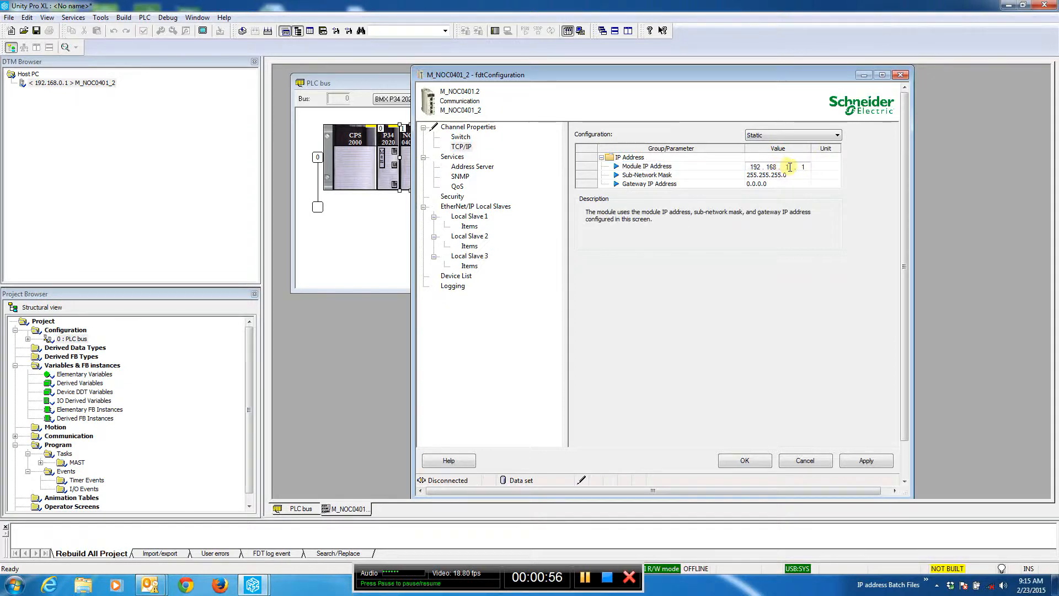
drag(801, 167, 817, 170)
text(5)
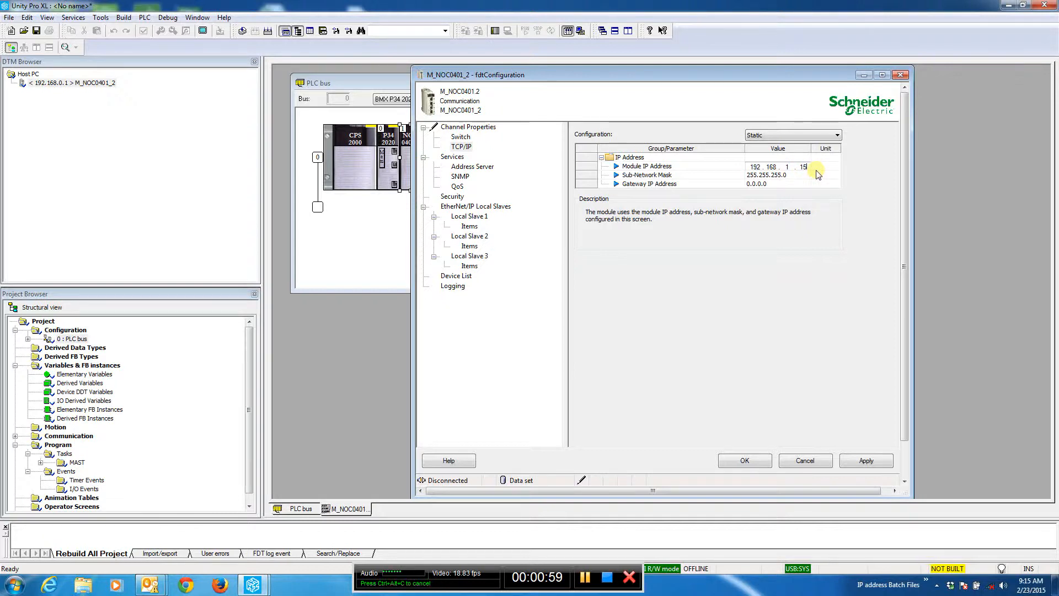
click(883, 461)
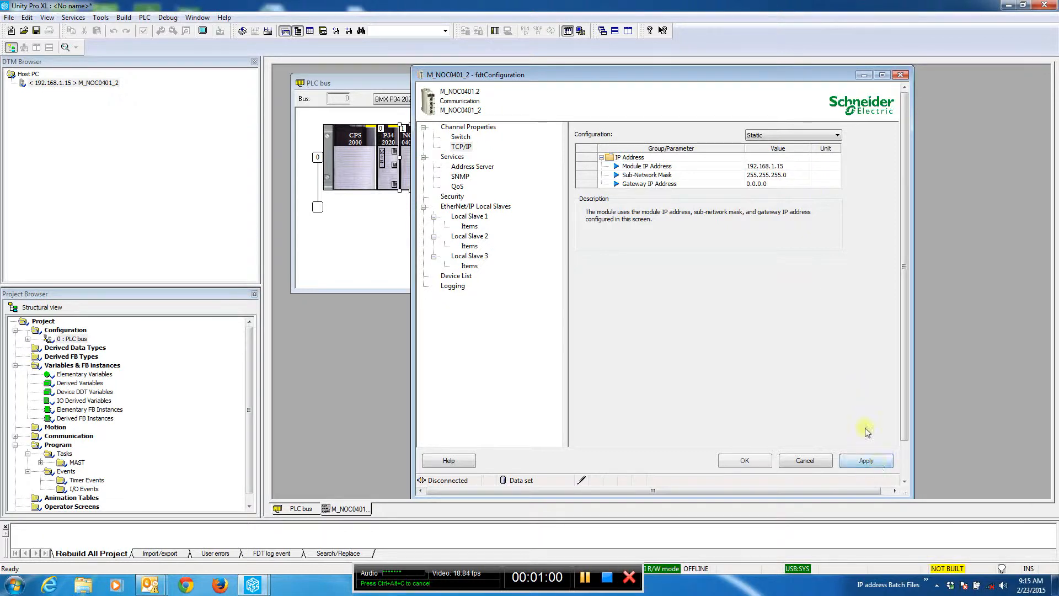
click(900, 76)
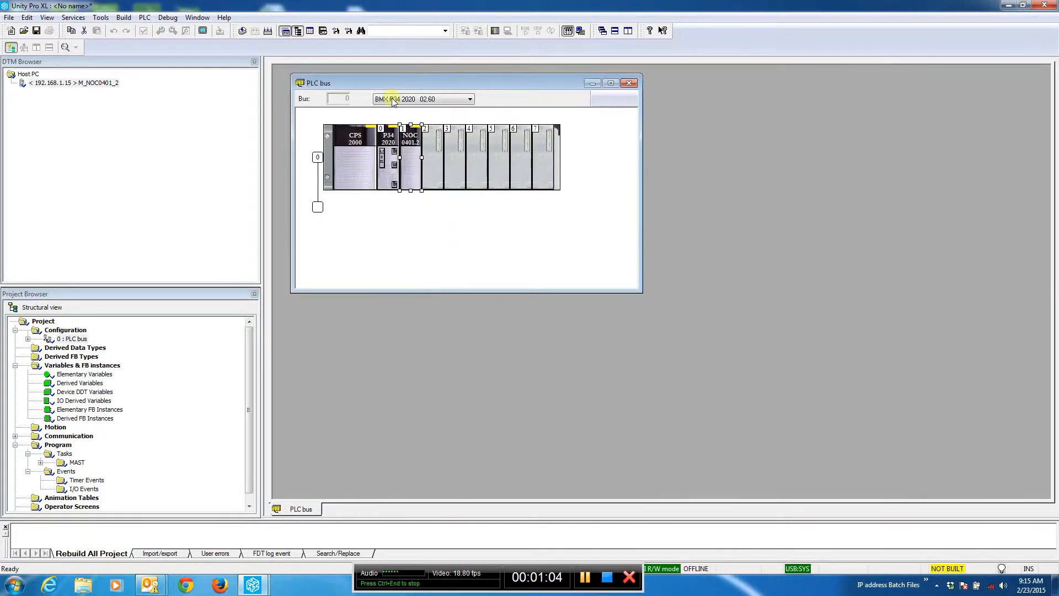
Start adding an EDS file to the library for M_NOC0401_2, look through the Desktop for AFM60A_Enc.eds, and cancel the wizard
right_click(55, 86)
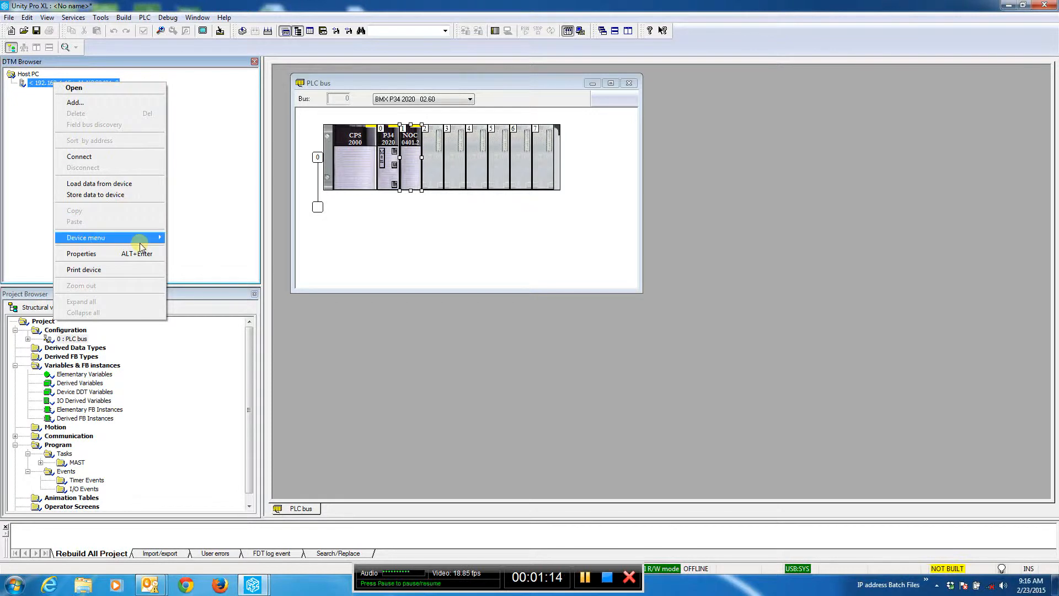
mouse_move(141, 238)
mouse_move(220, 312)
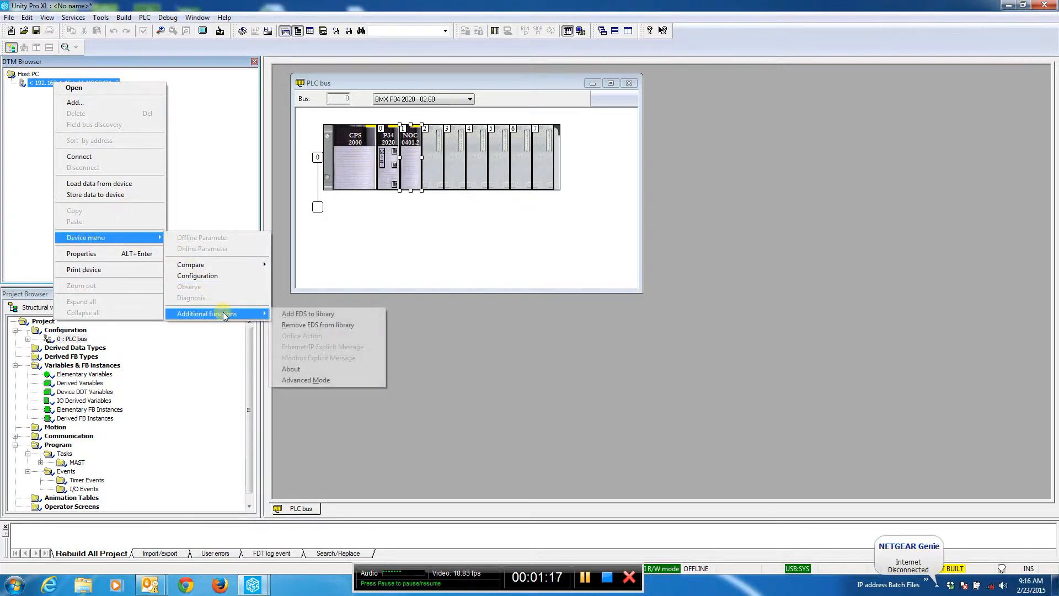
click(287, 312)
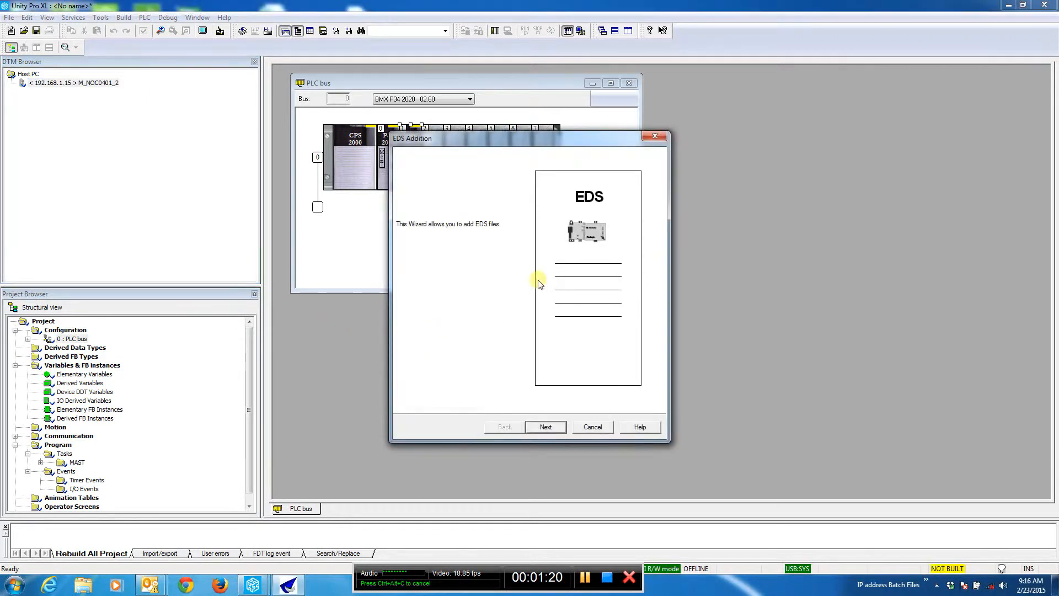
click(546, 427)
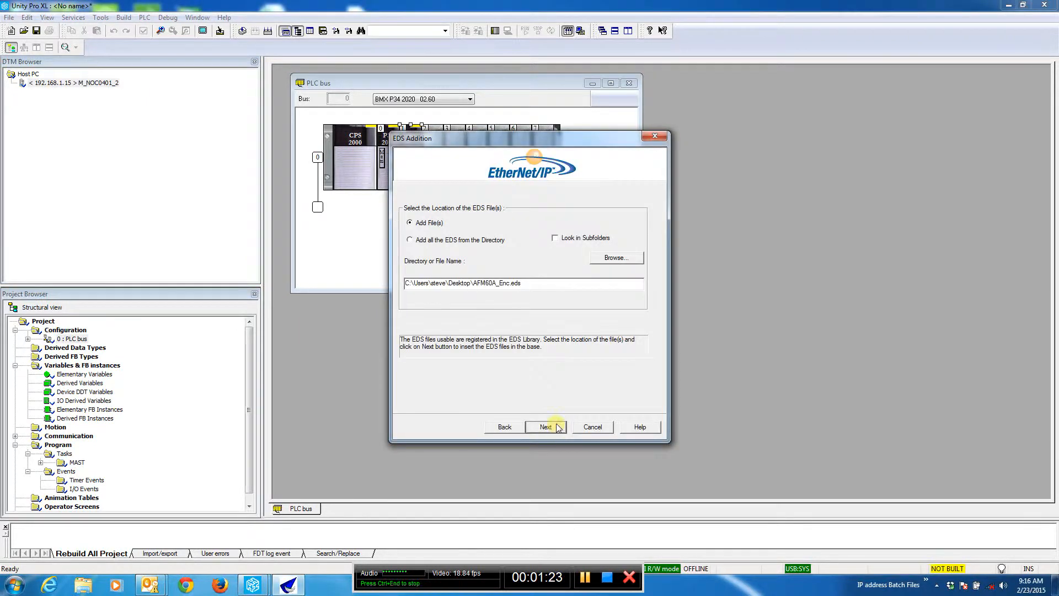
click(616, 259)
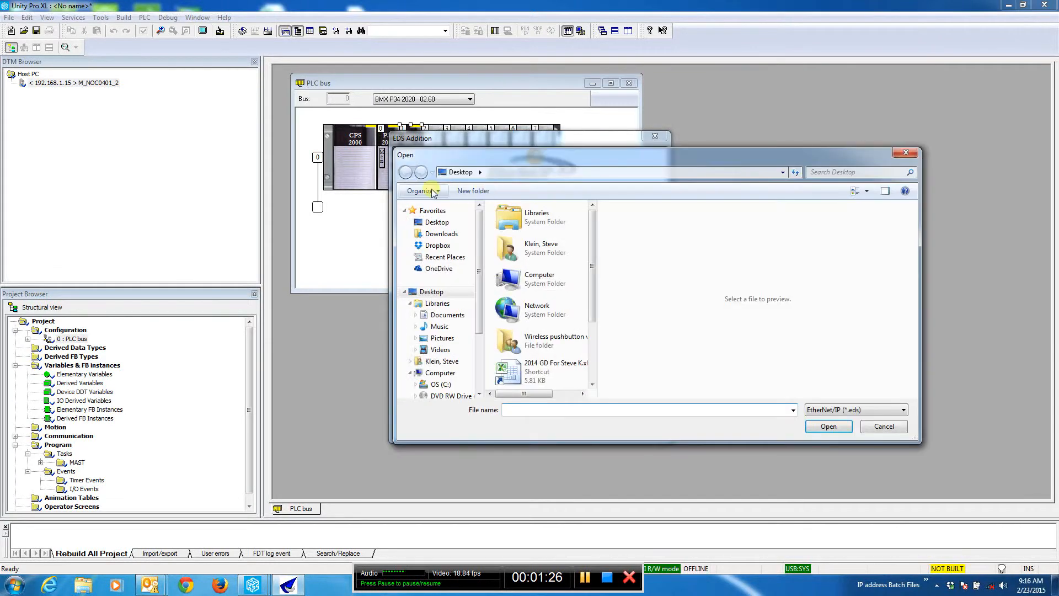
click(447, 224)
drag(593, 258, 593, 312)
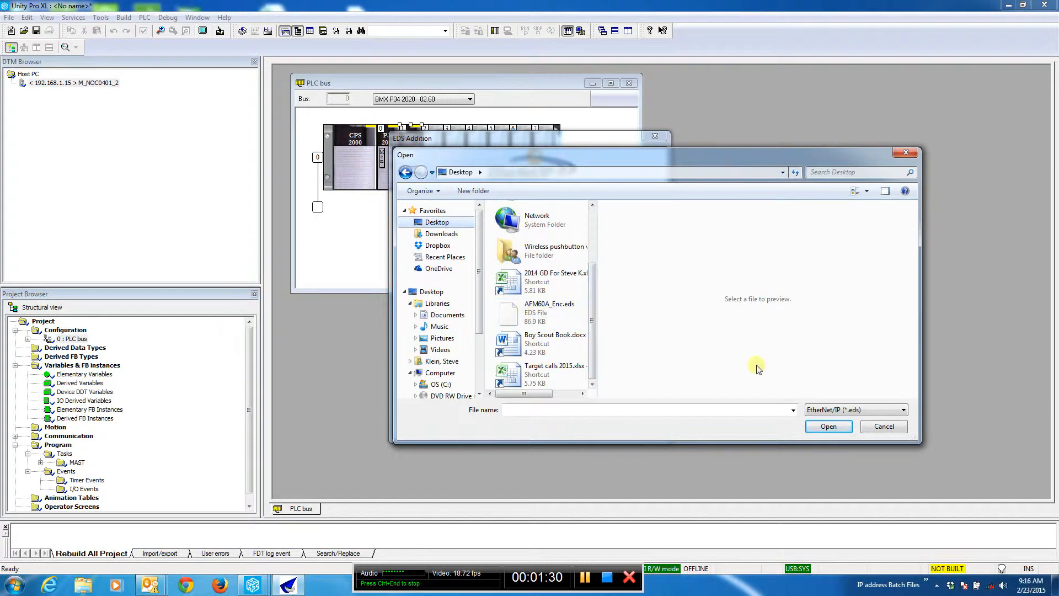
click(896, 427)
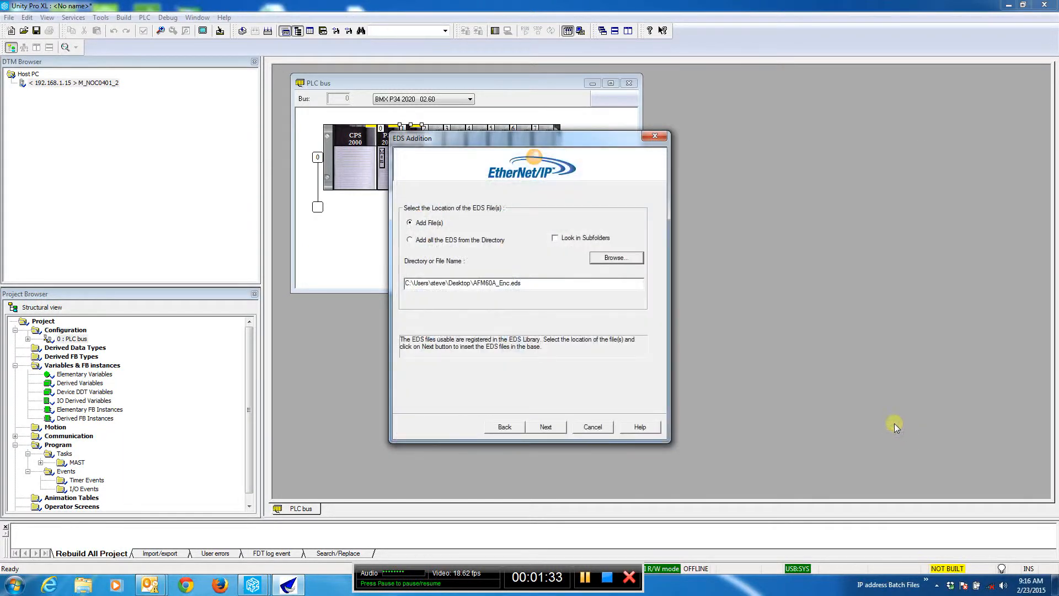
click(596, 429)
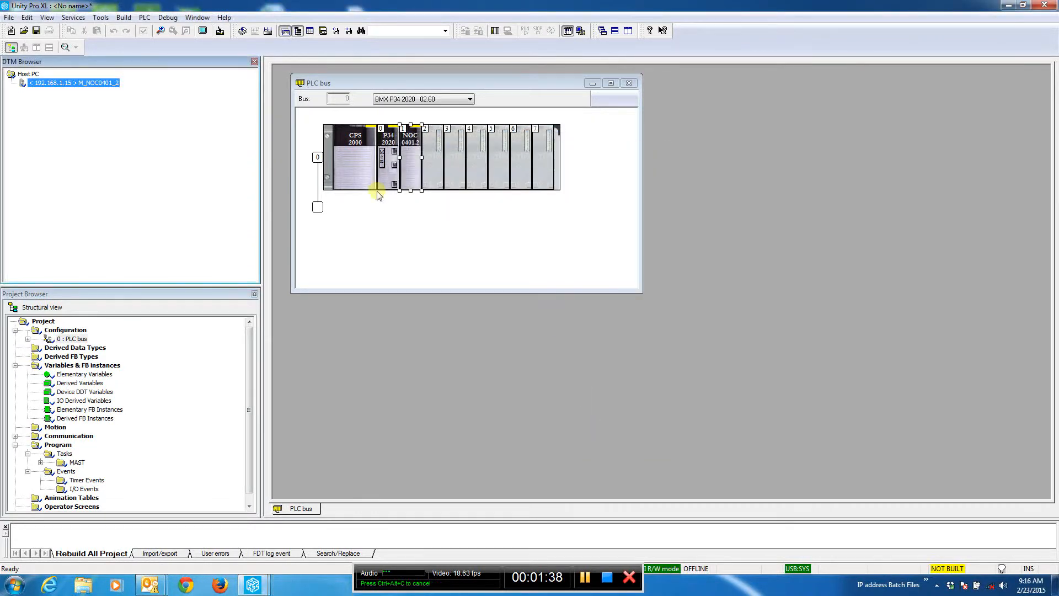
Add SICK AG's AFM60A-Eth/IP (from EDS) device from the hardware catalog's DTM list to M_NOC0401_2, keeping the default alias name
click(100, 17)
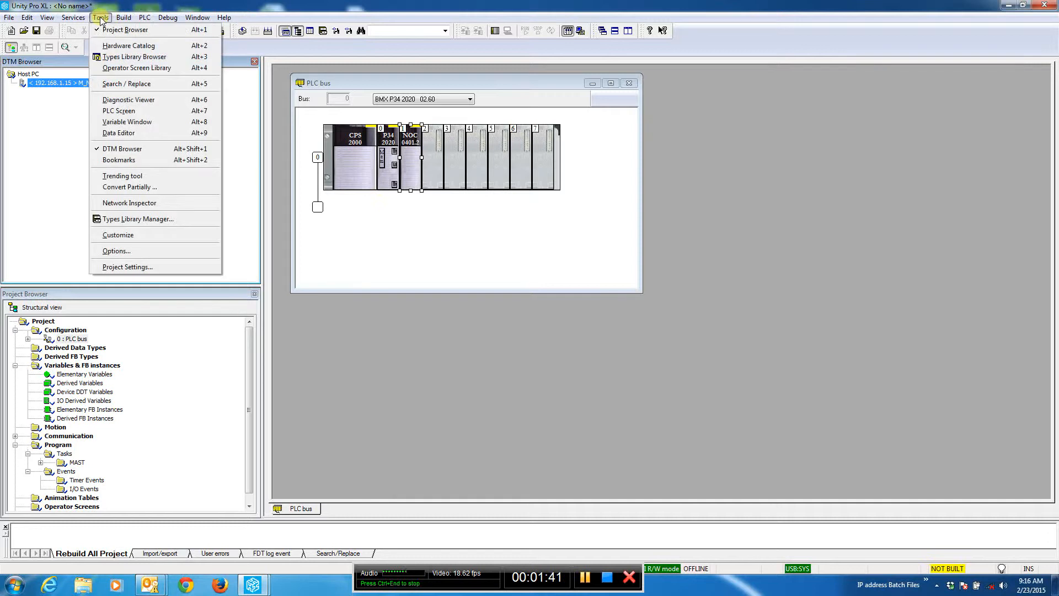
click(127, 45)
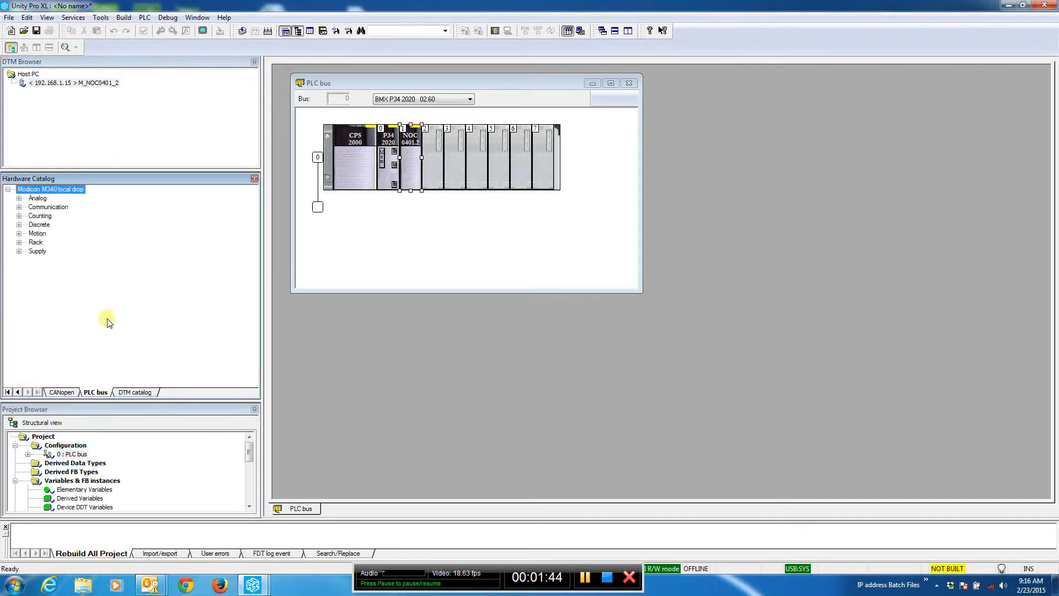
click(137, 392)
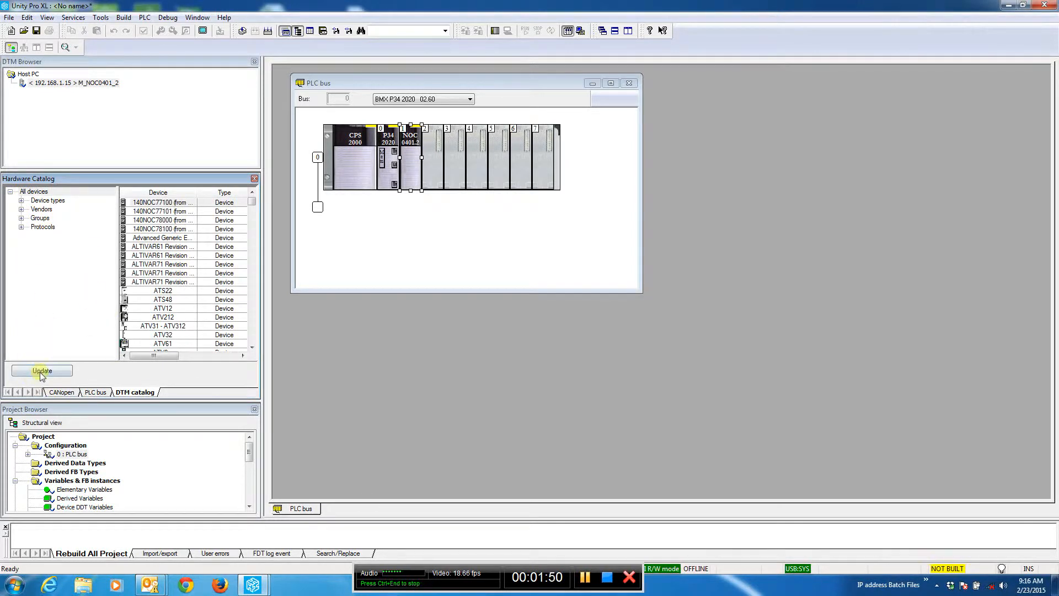
click(21, 209)
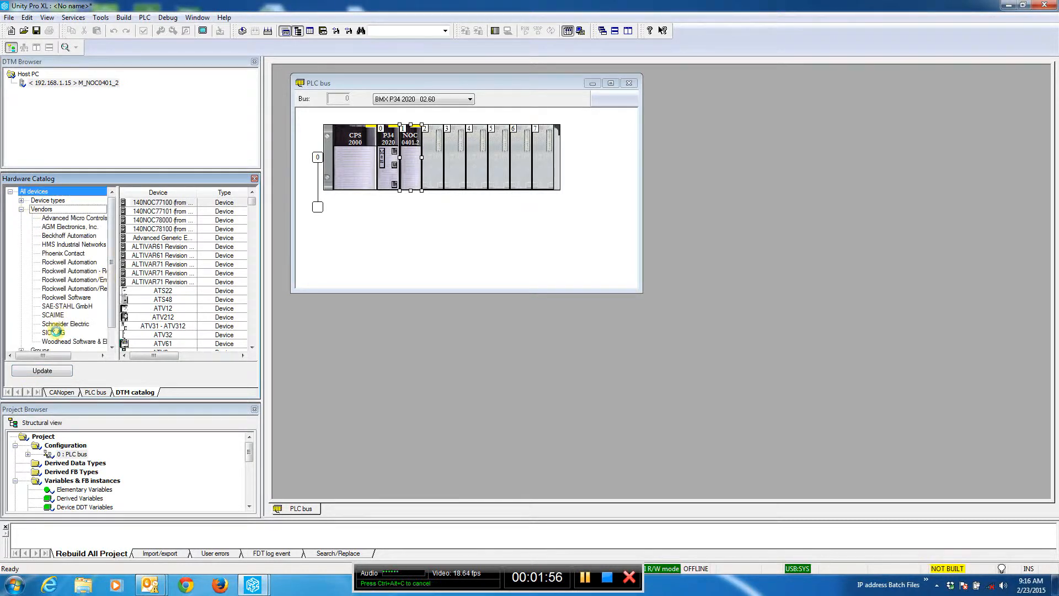
click(55, 332)
click(162, 202)
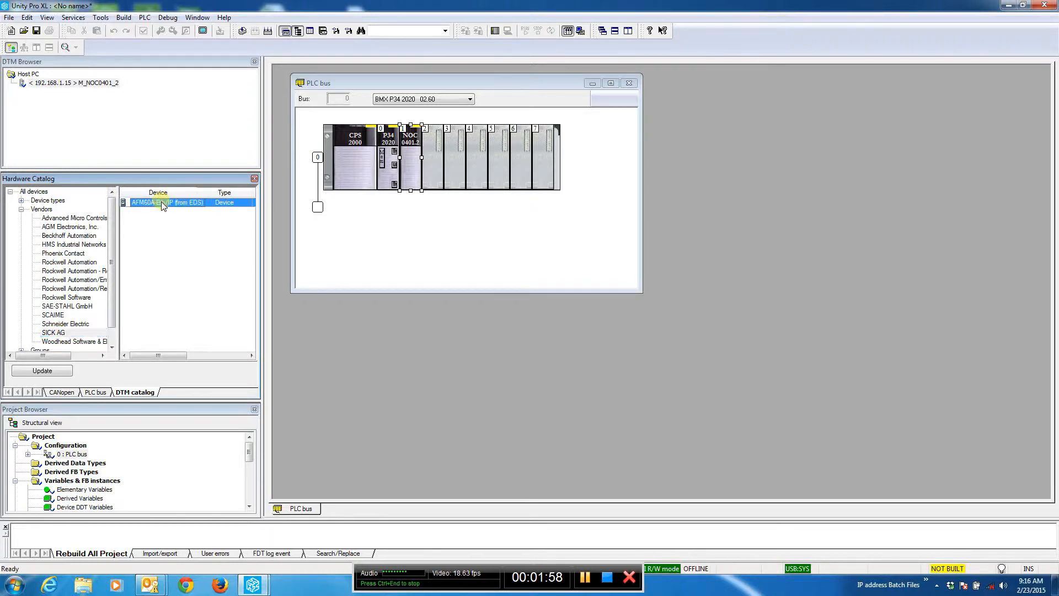
drag(161, 201, 91, 84)
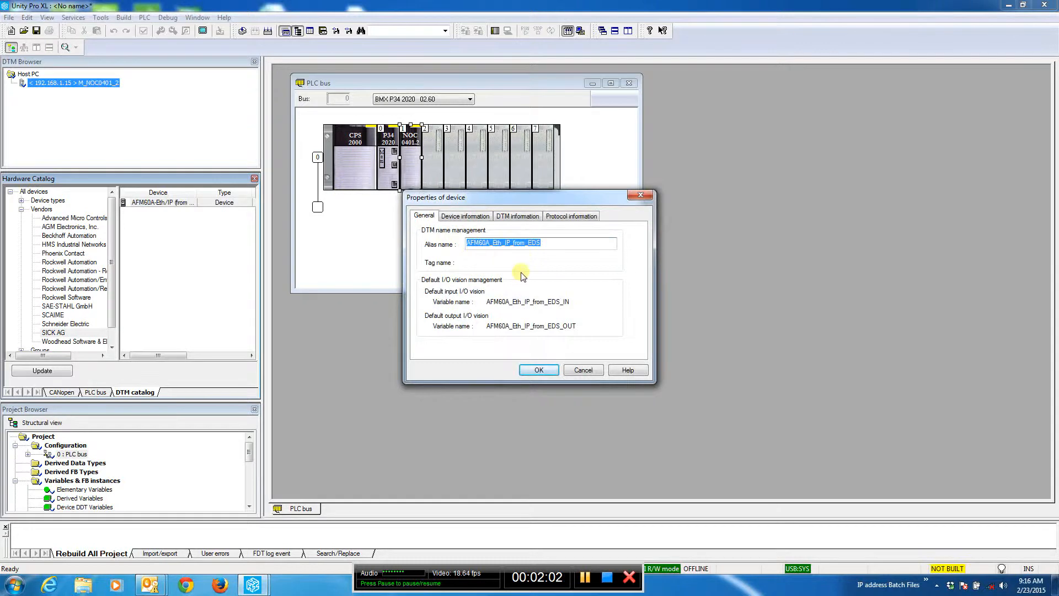
click(536, 370)
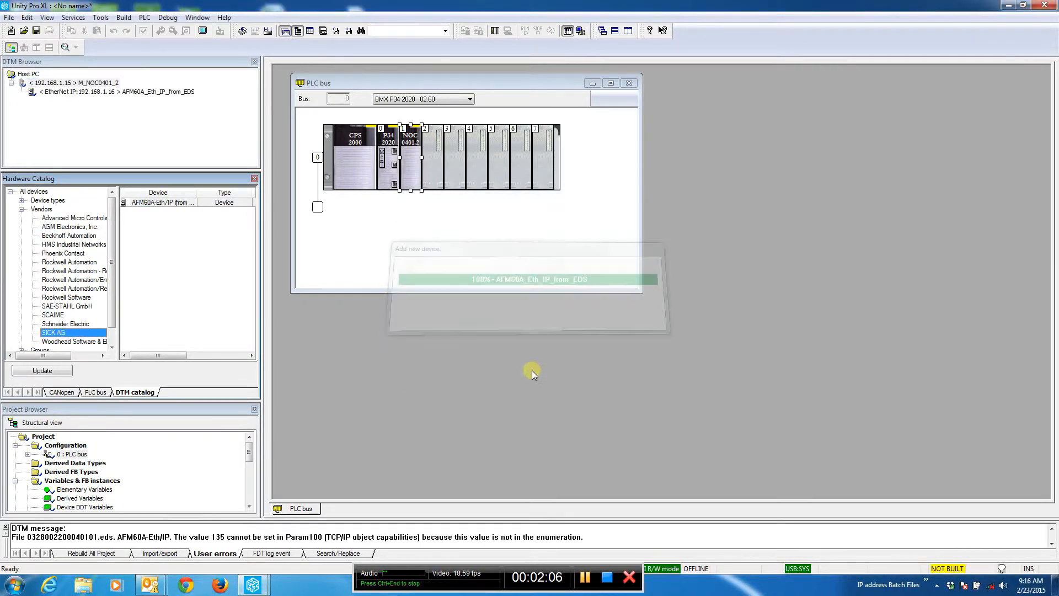
In the configuration settings of the AFM60A encoder's Input Only (101) connection, set Scaling Function Control (SFC) to ON: scaling resolution
double_click(127, 92)
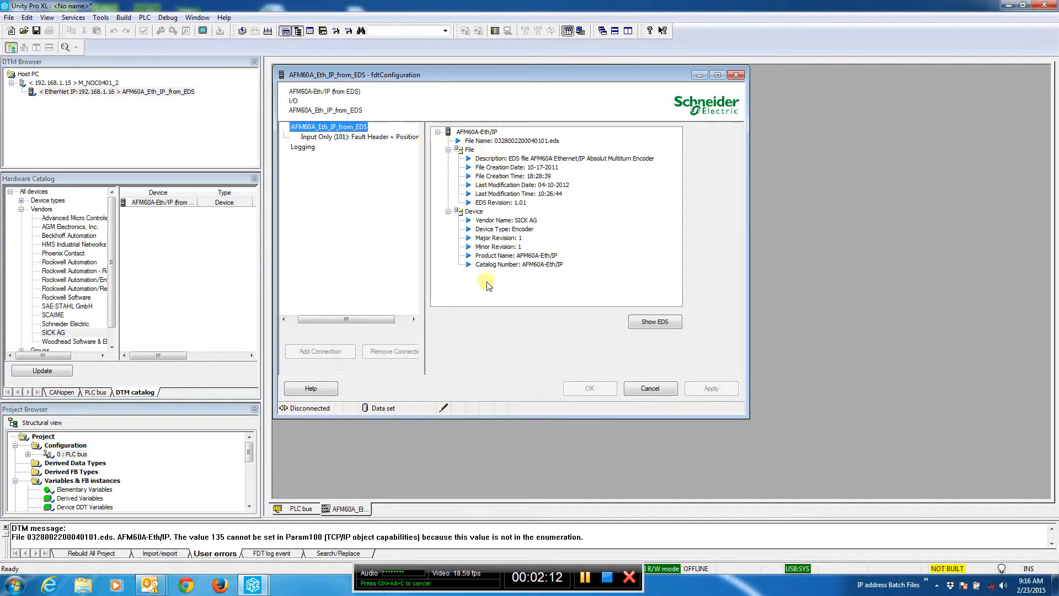
click(372, 139)
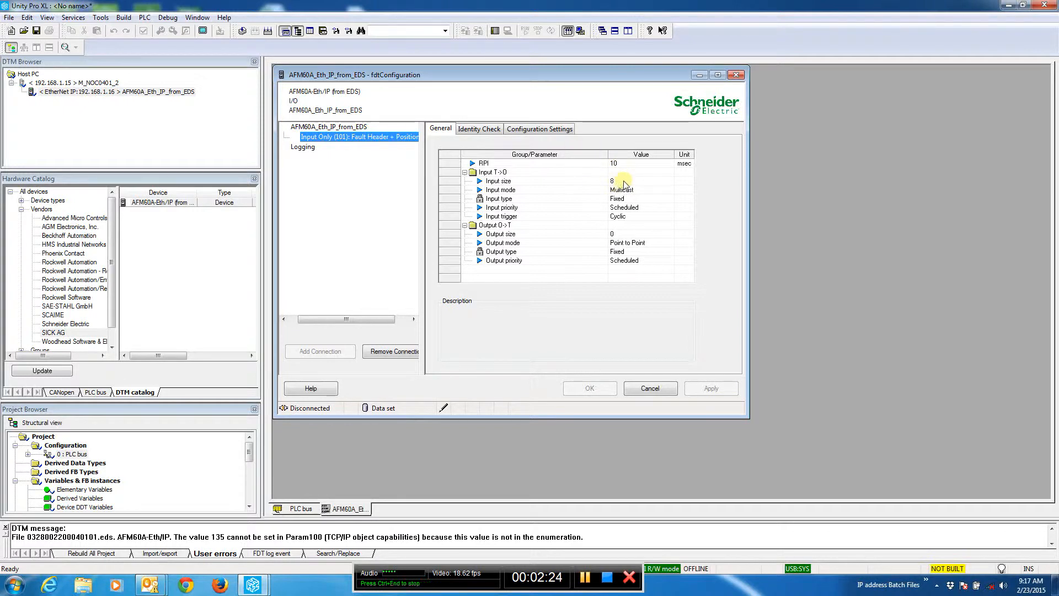
click(480, 129)
click(529, 129)
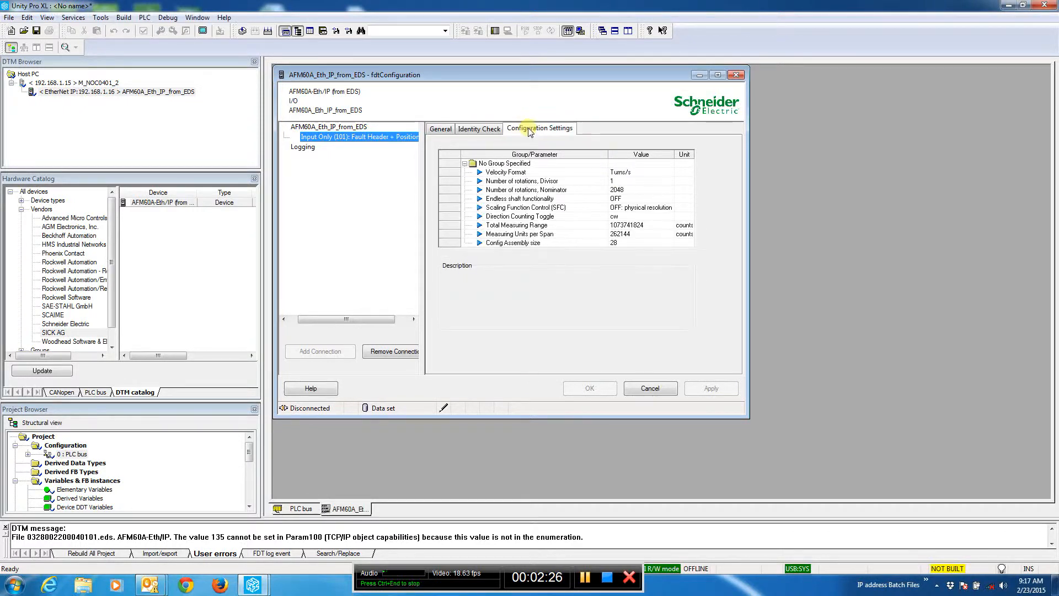
click(658, 208)
click(657, 208)
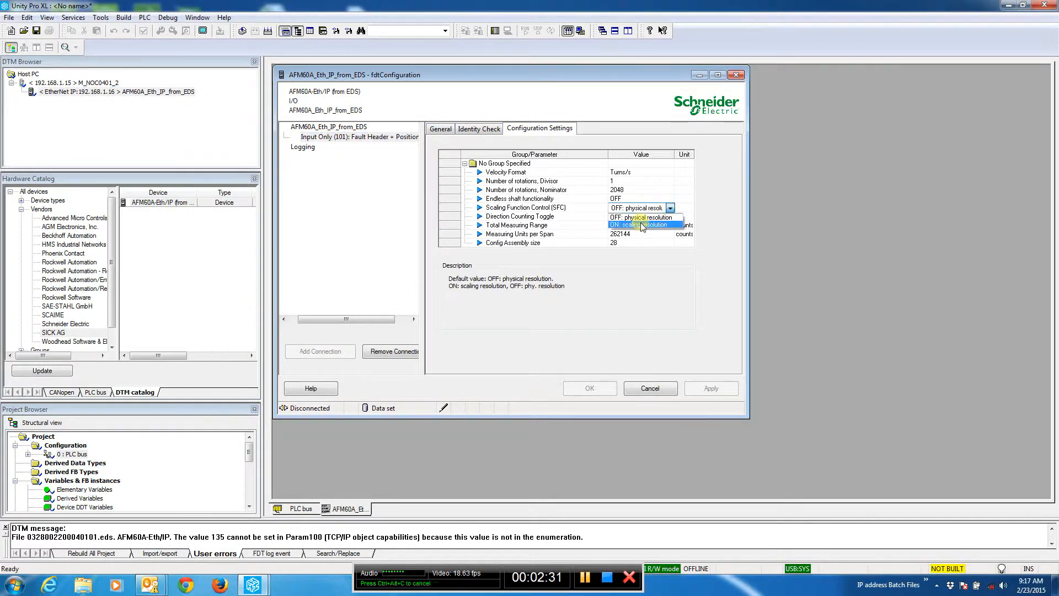
click(643, 225)
Set the encoder's Measuring Units per Span to 1000 counts
click(638, 234)
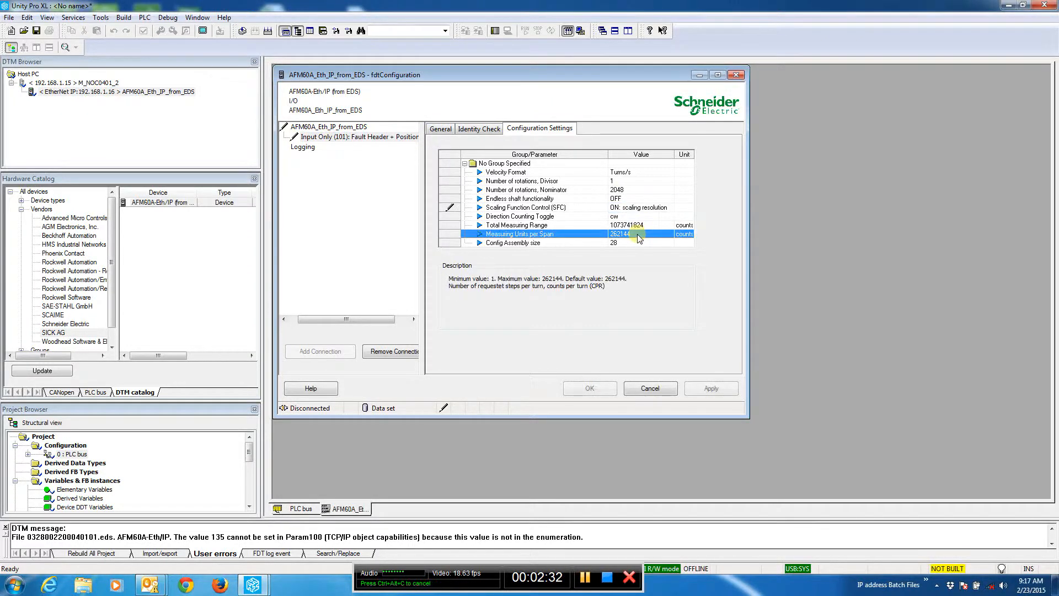
click(638, 234)
drag(638, 234, 582, 233)
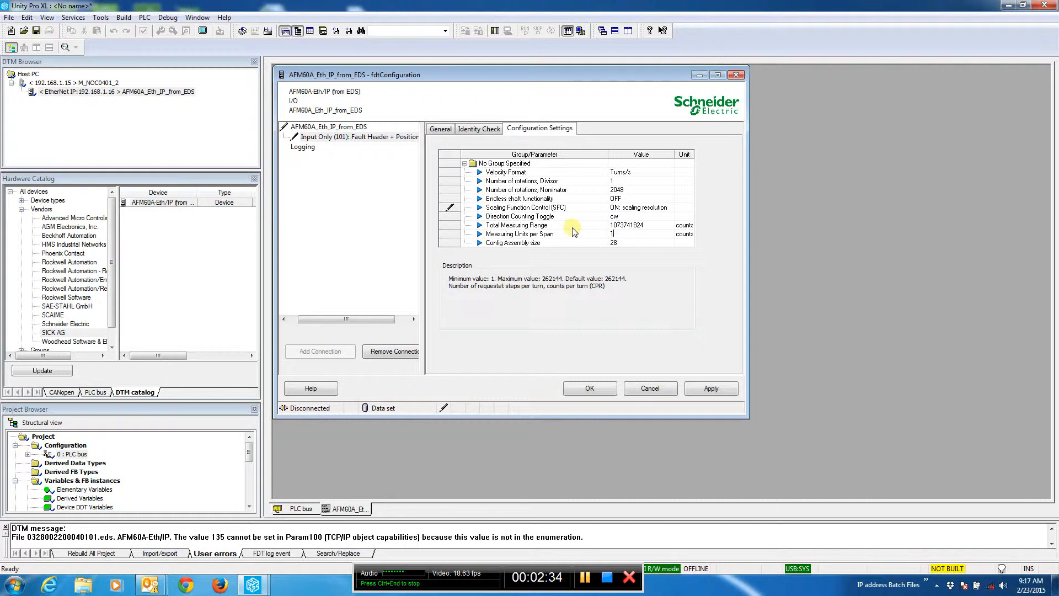
text(1000)
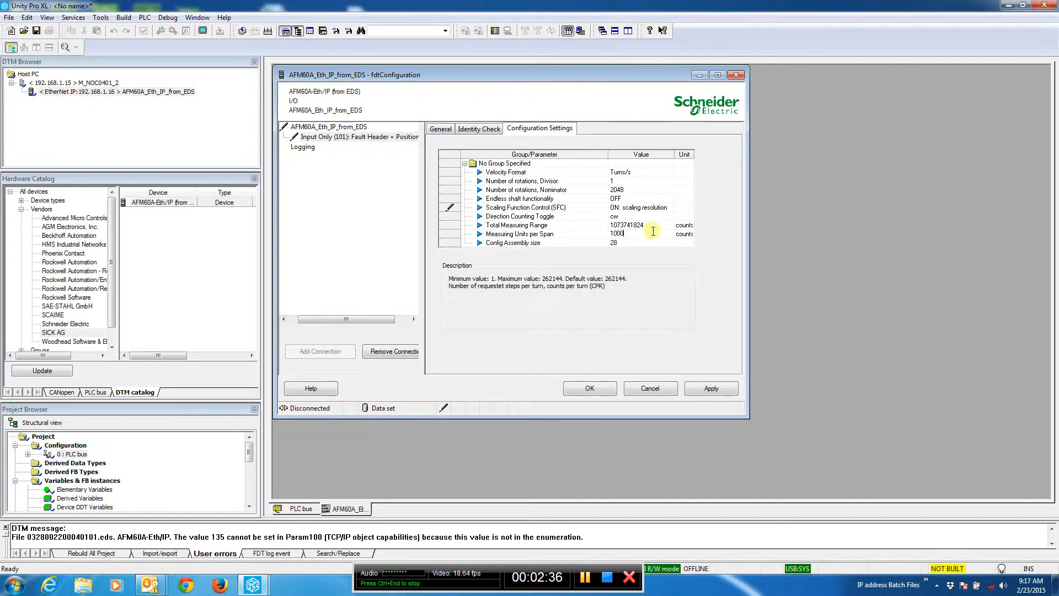
Set the encoder's Total Measuring Range to 4096000 counts, apply the configuration and close its window
click(649, 226)
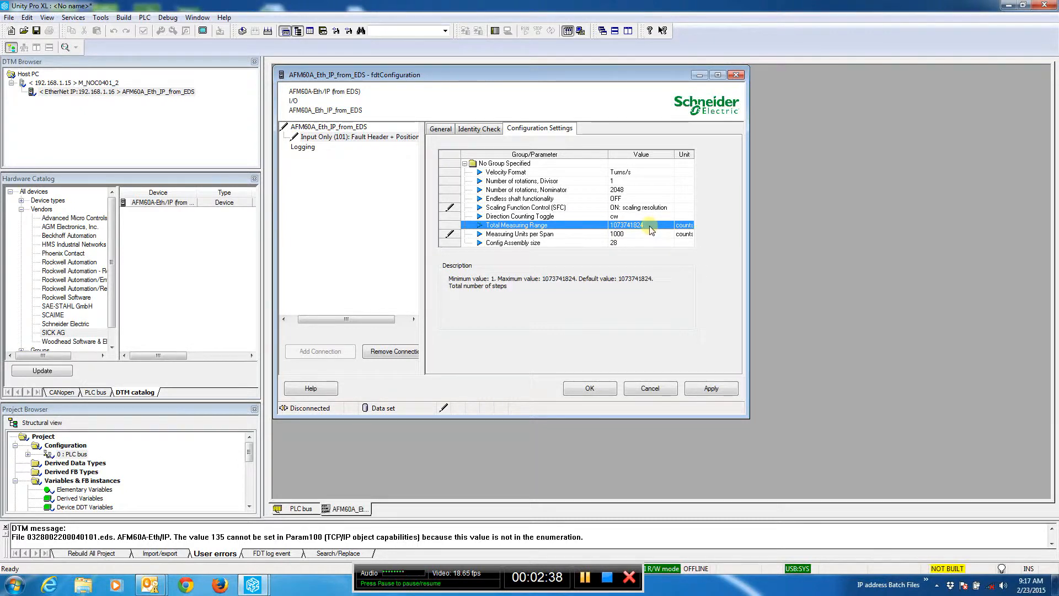
text(4096000)
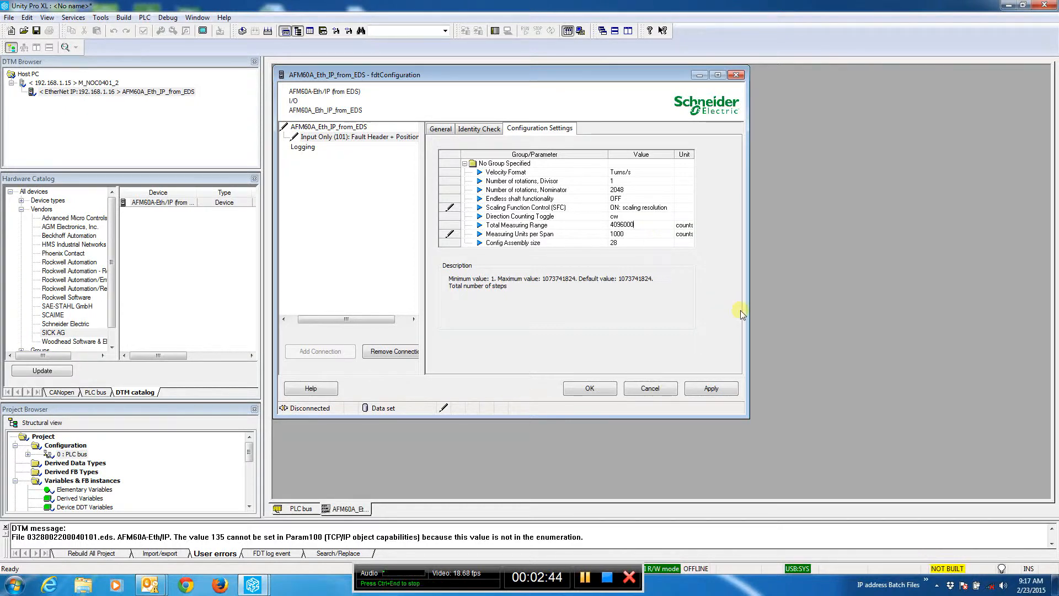
click(721, 390)
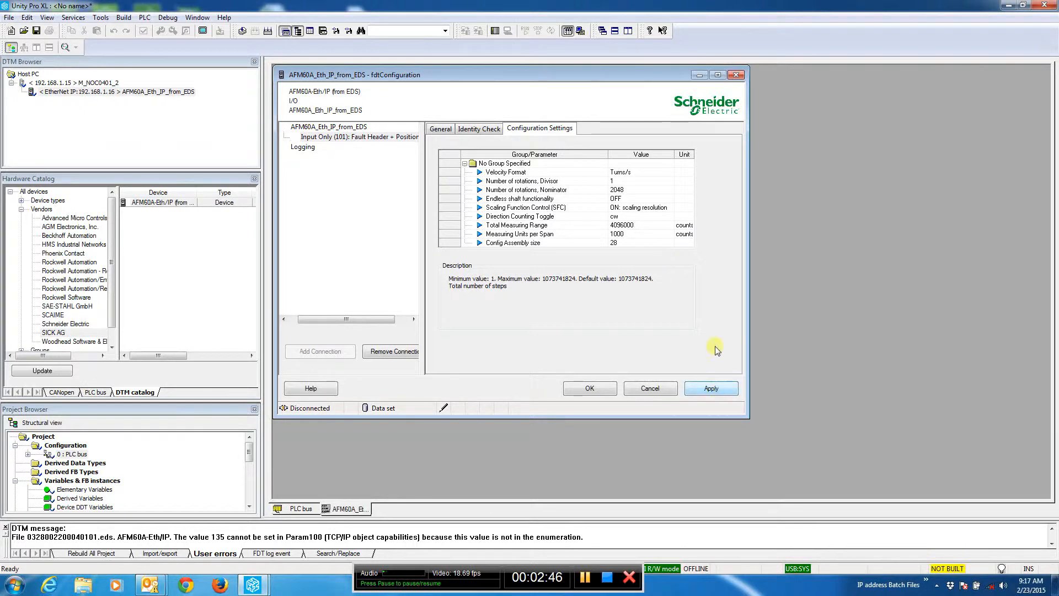
click(736, 75)
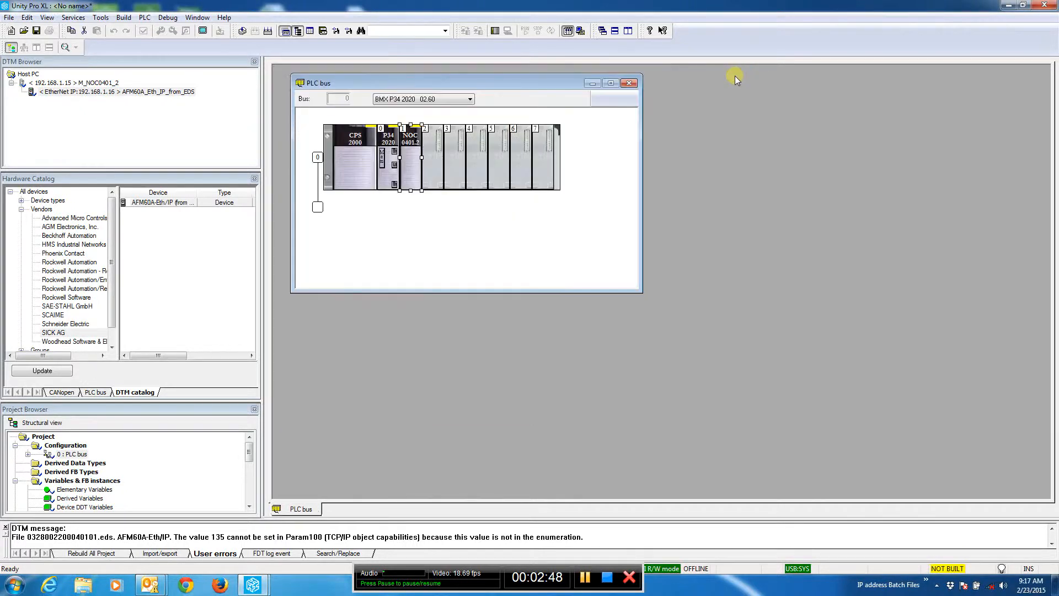
Review the AFM60A encoder's properties, address setting, Input Only (101) connection and items in M_NOC0401_2's configuration, and close it without changes
double_click(65, 83)
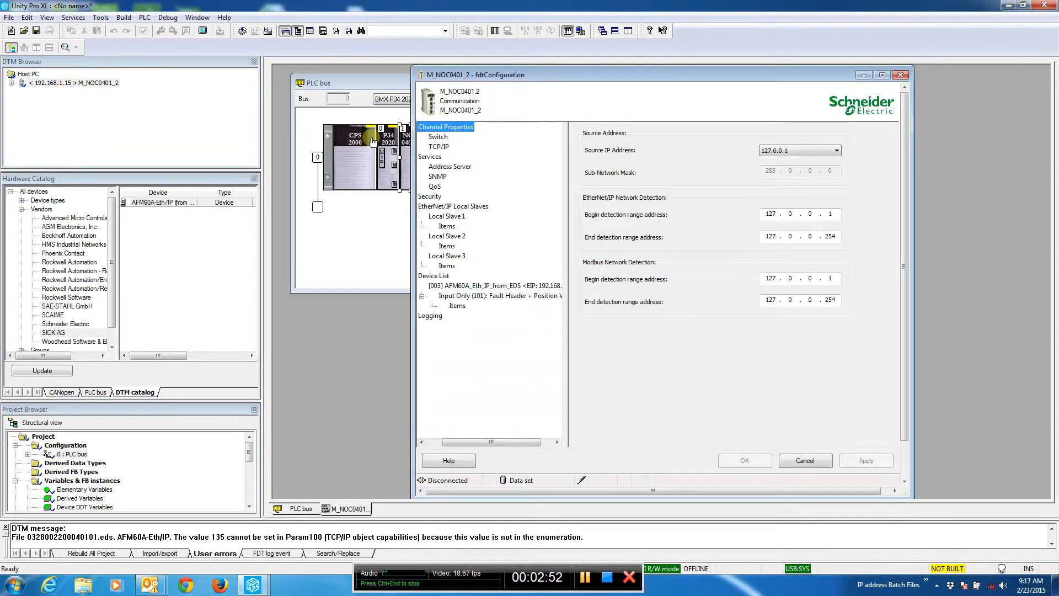
click(473, 285)
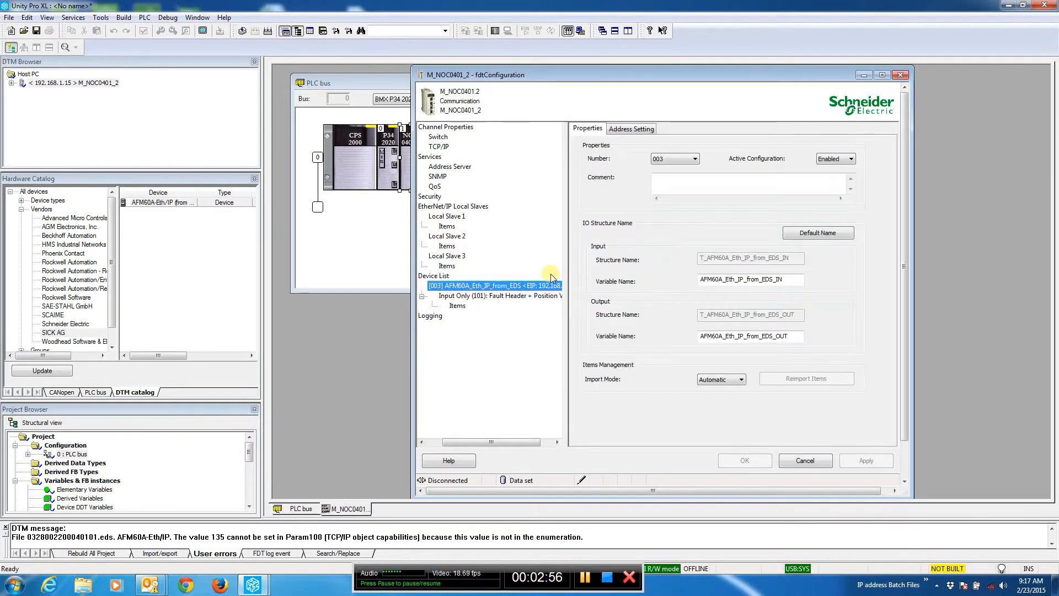
click(639, 130)
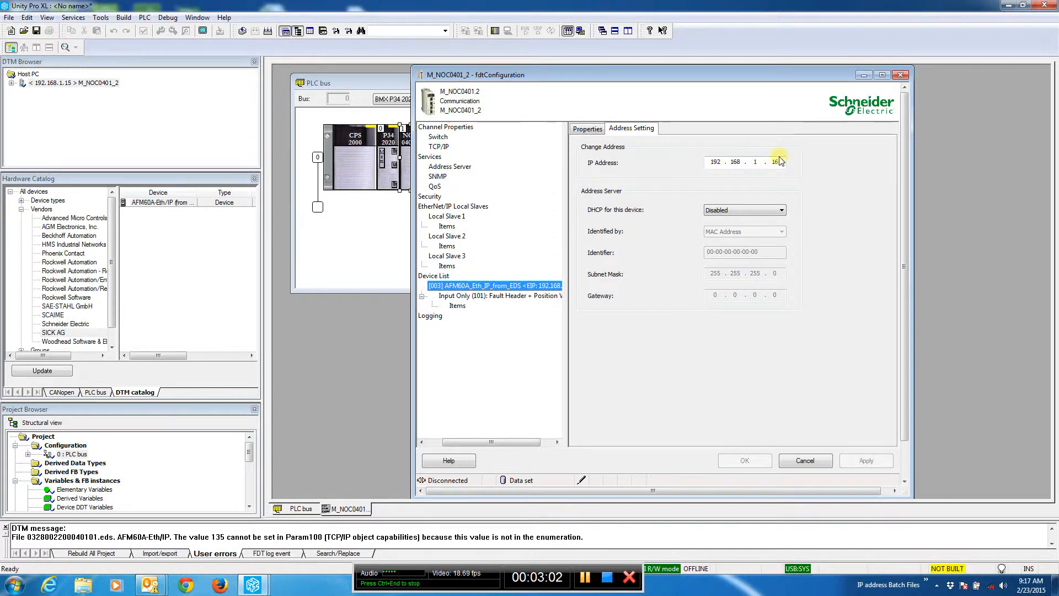
click(475, 296)
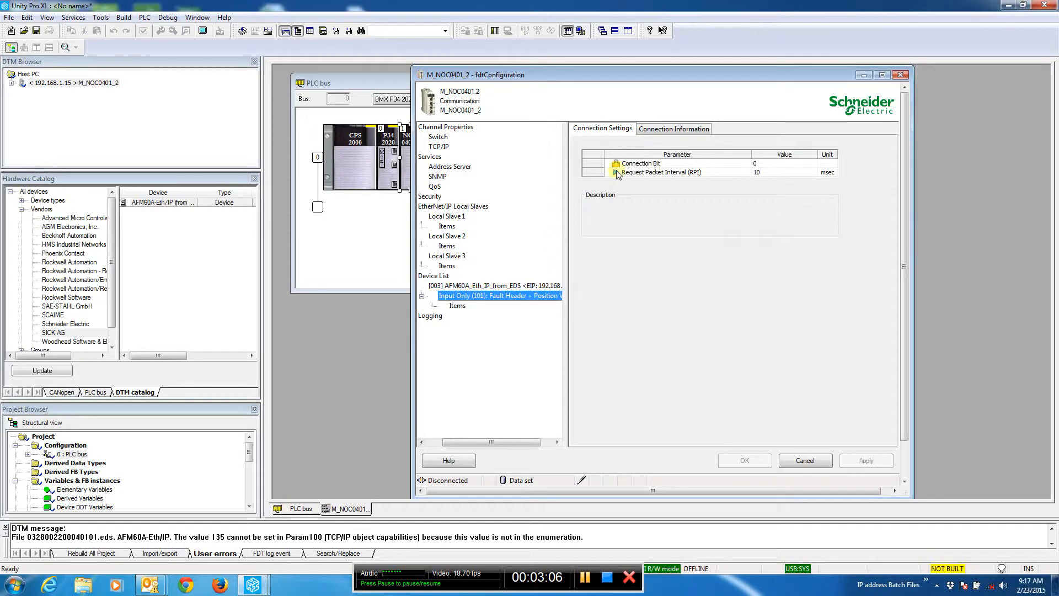
click(648, 131)
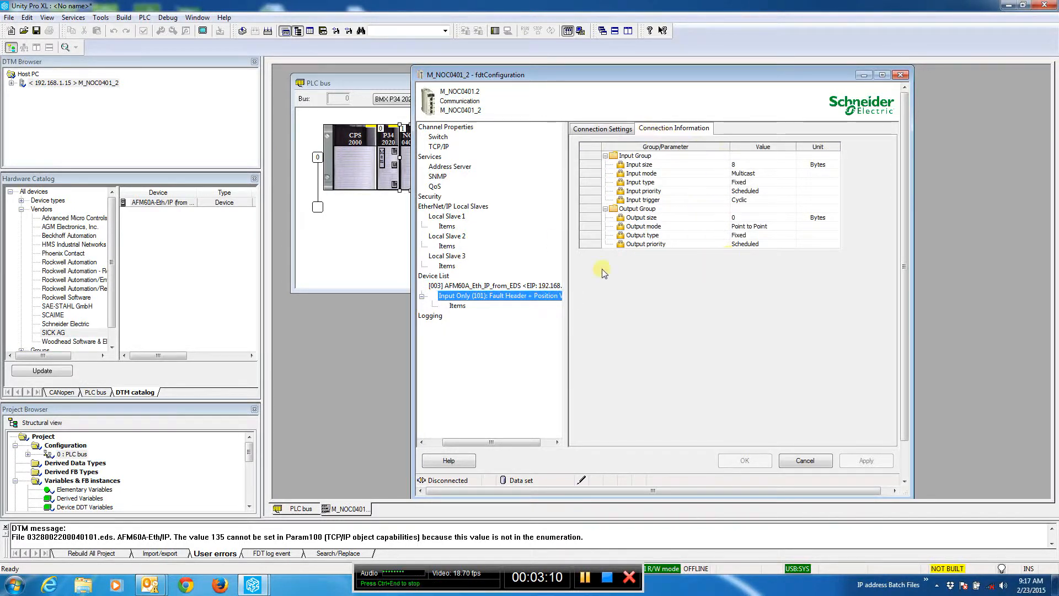
click(457, 306)
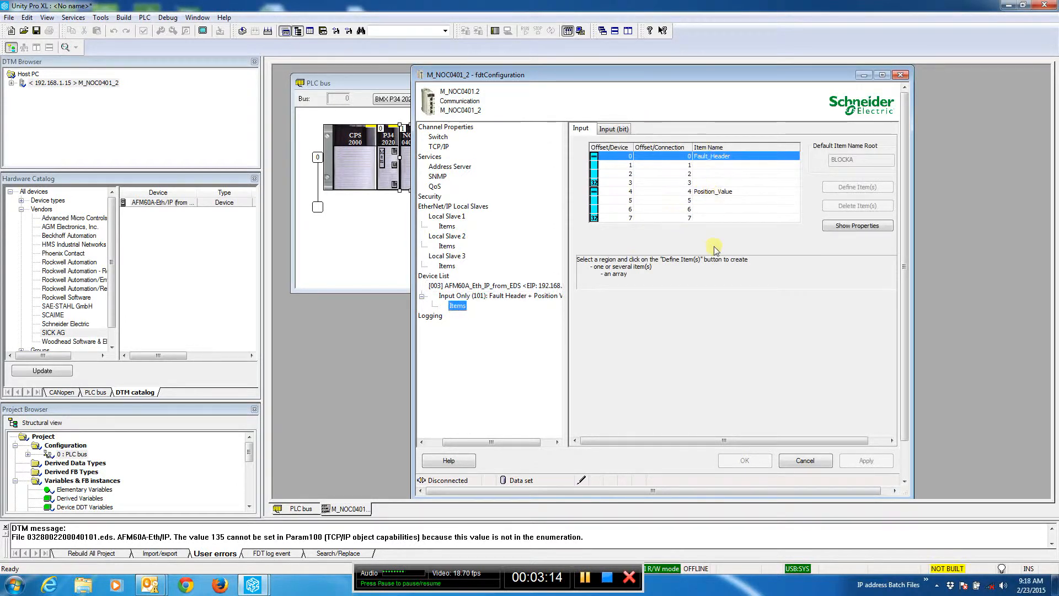
click(816, 461)
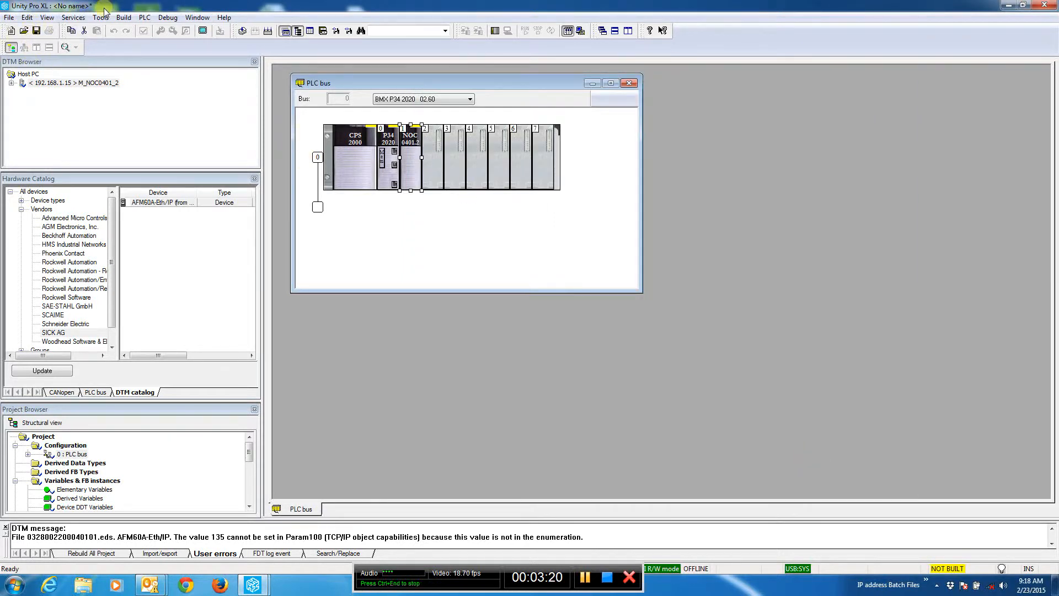
Rebuild the whole project and close the Hardware Catalog and DTM Browser
click(124, 18)
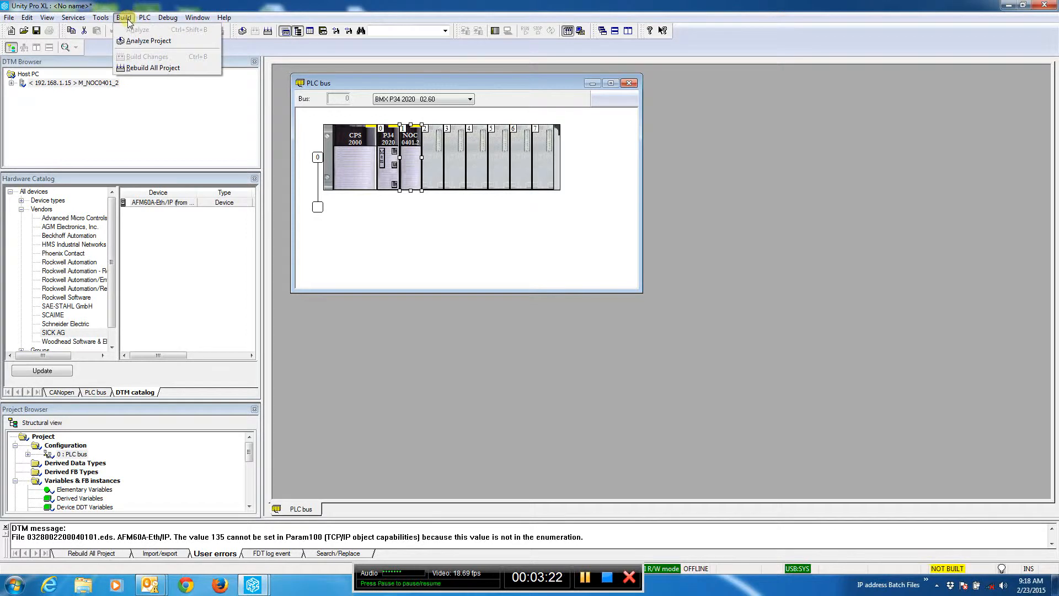
click(142, 68)
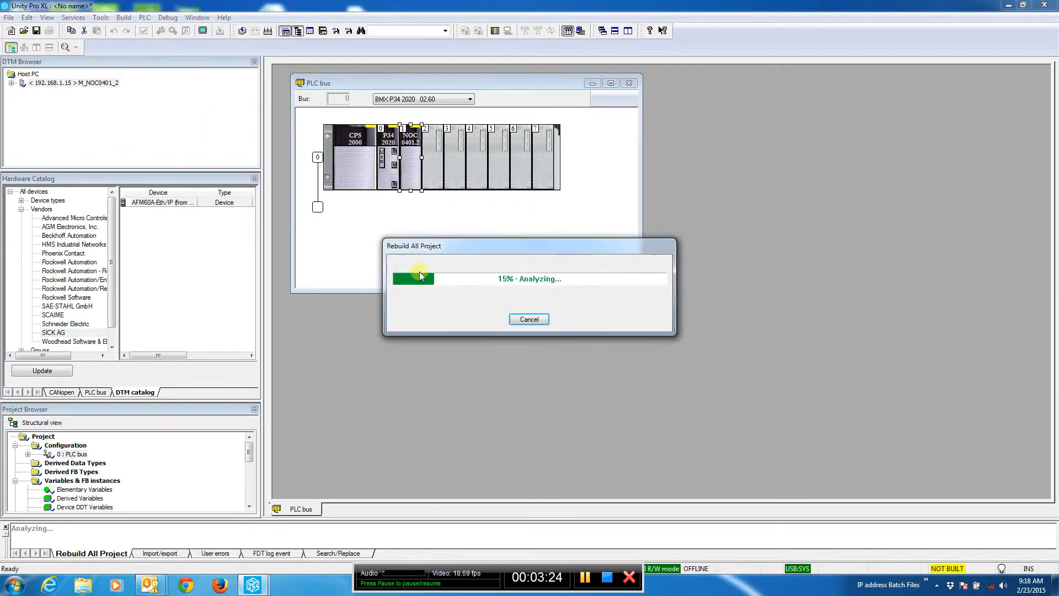
click(255, 179)
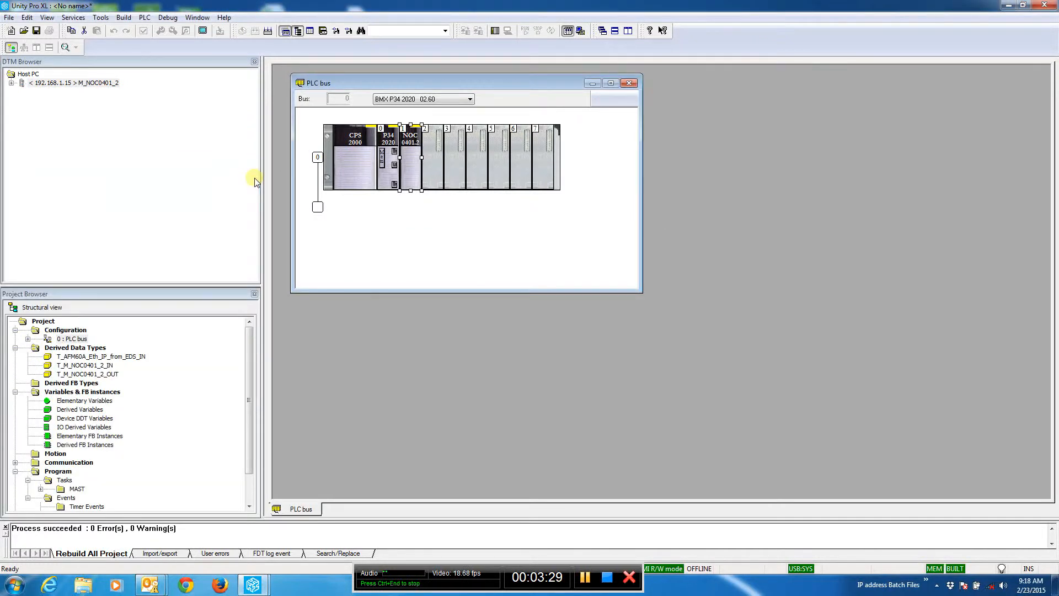
click(255, 62)
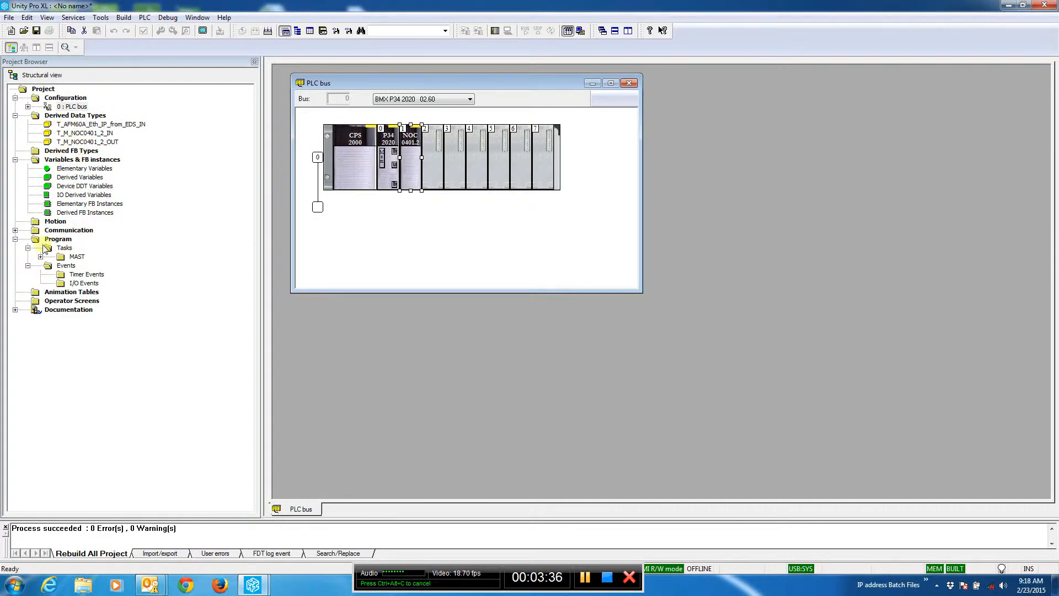
Show DDT variables in the Data Editor and initialize a maximized animation table with AFM60A_Eth_IP_from_EDS_IN, M_NOC0401_2_IN and M_NOC0401_2_OUT
double_click(83, 168)
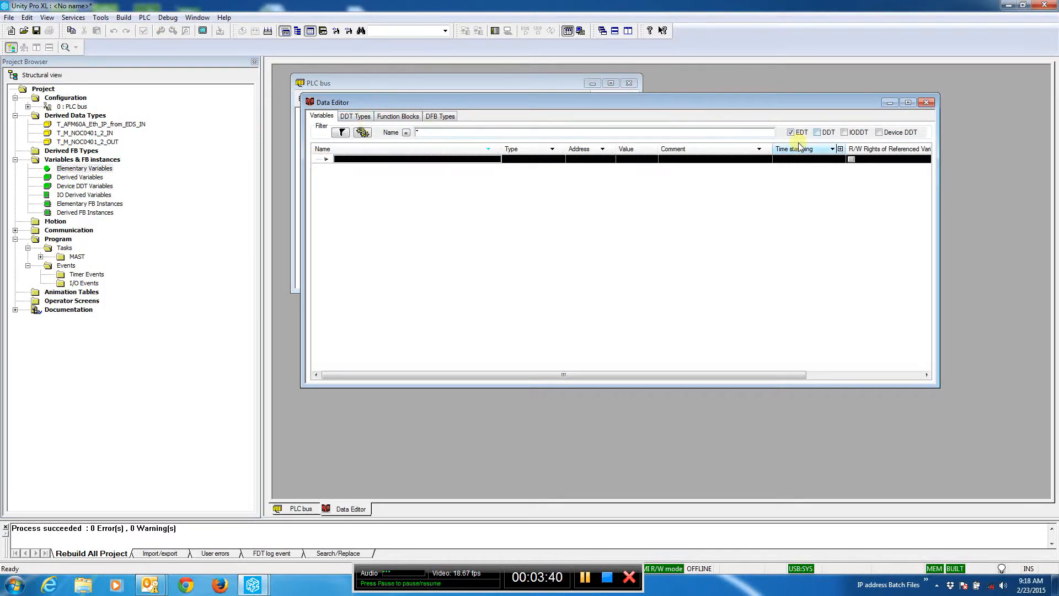
click(817, 134)
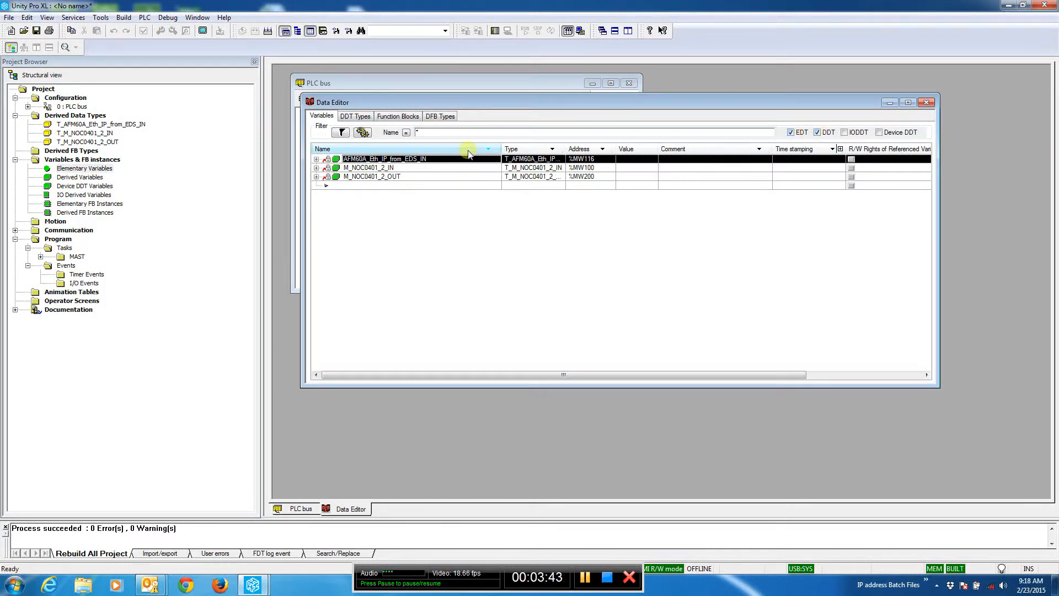
click(390, 159)
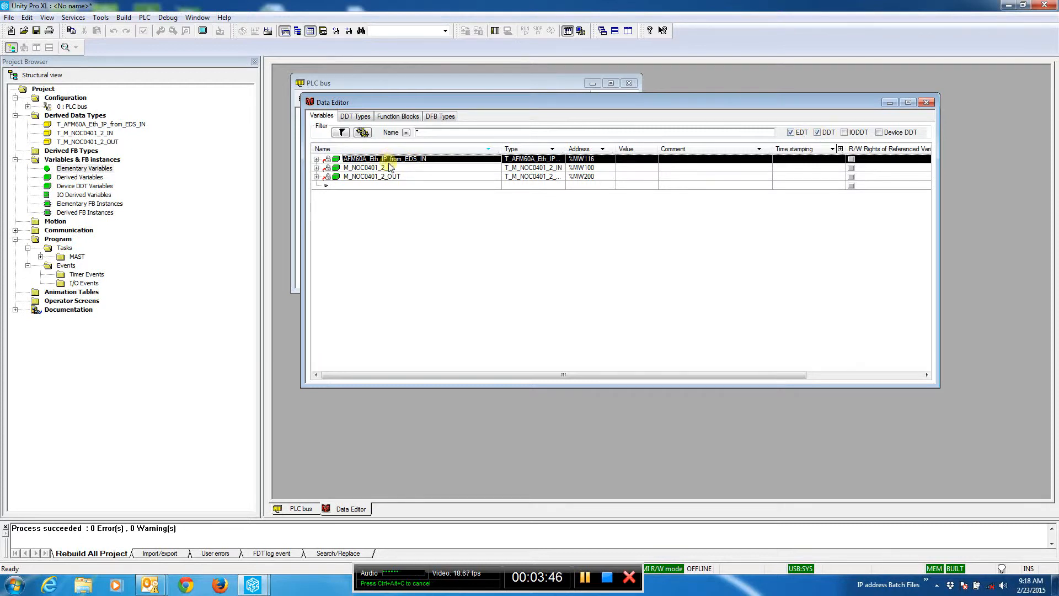
shift+click(390, 177)
right_click(390, 177)
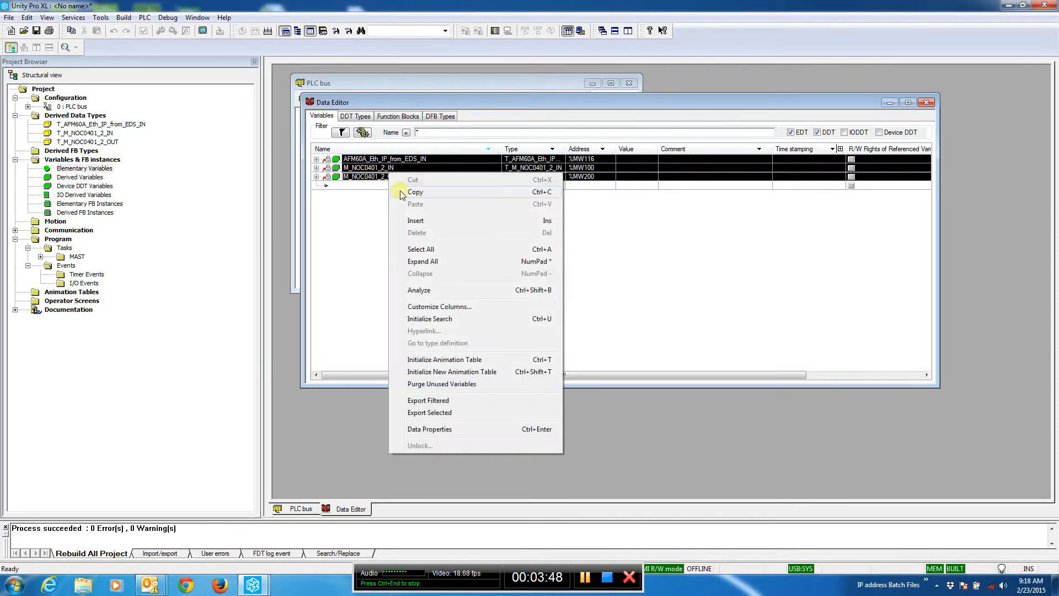
click(461, 360)
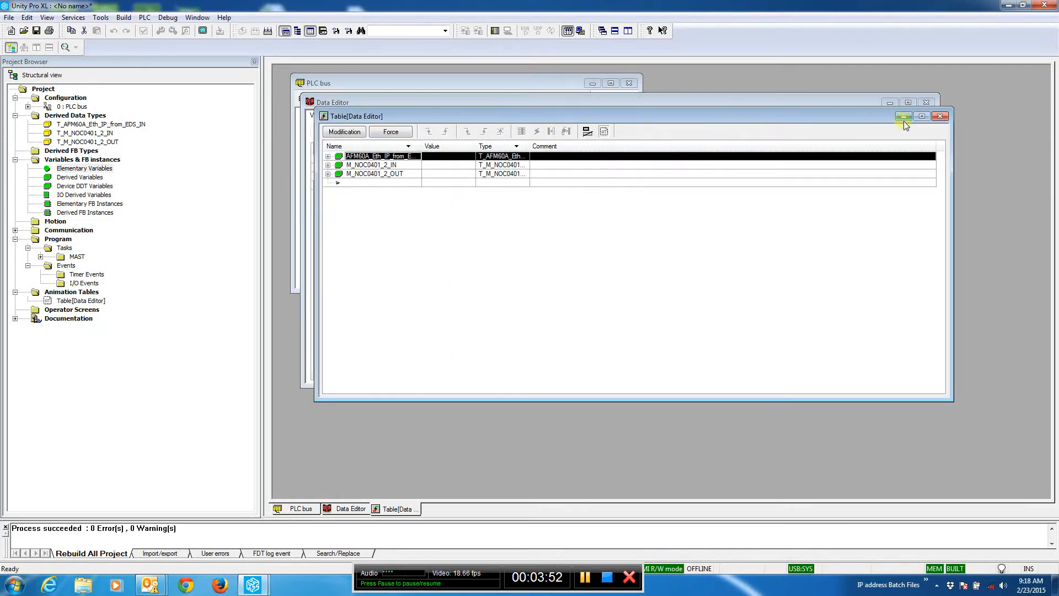
click(921, 117)
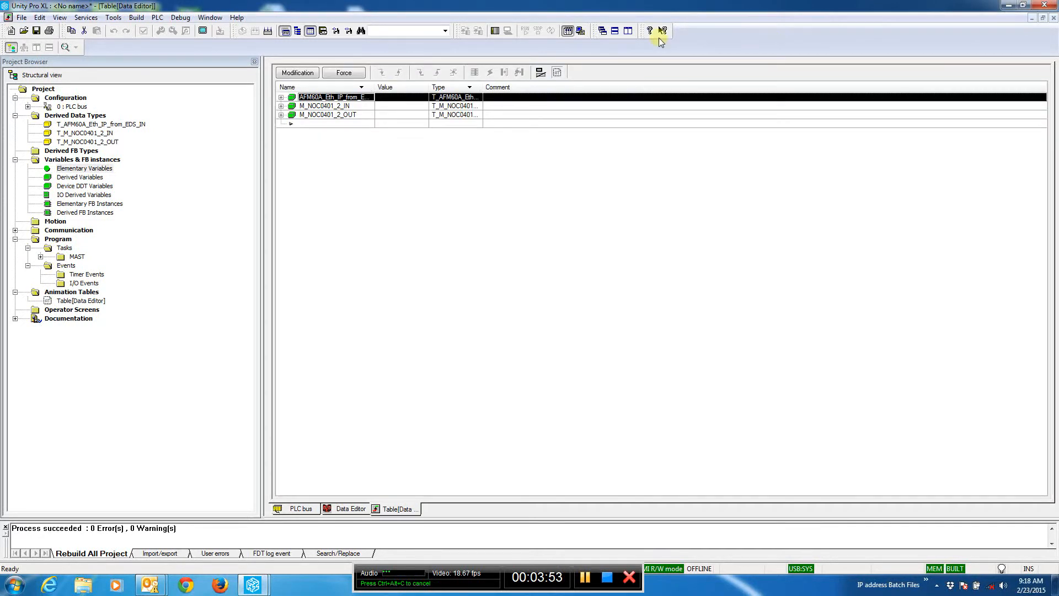
Connect to the PLC, transfer the project to it with the PLC stopped, and set it to run after the transfer
click(158, 18)
click(159, 21)
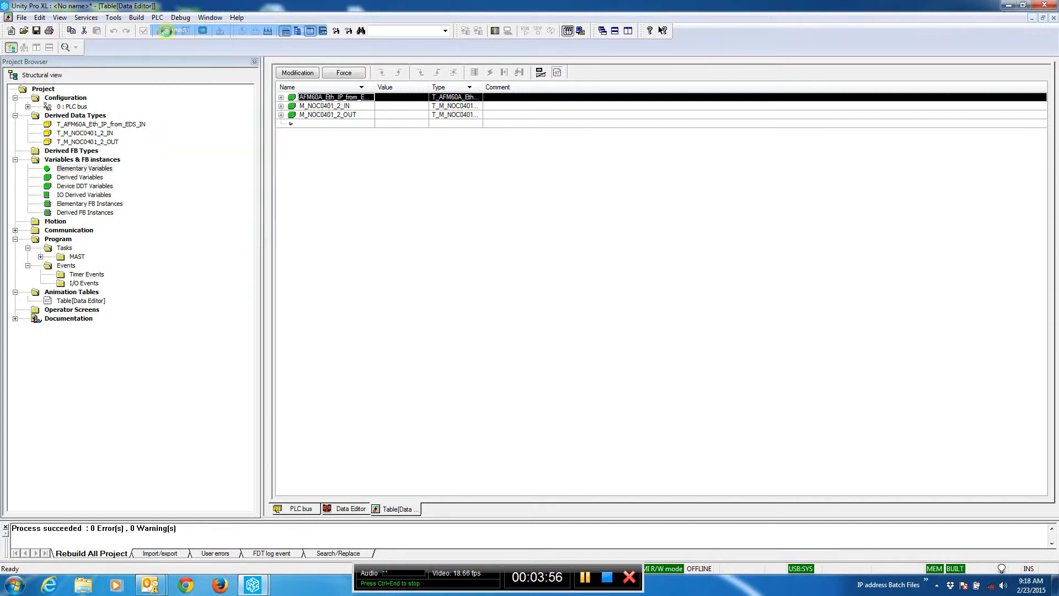
click(158, 19)
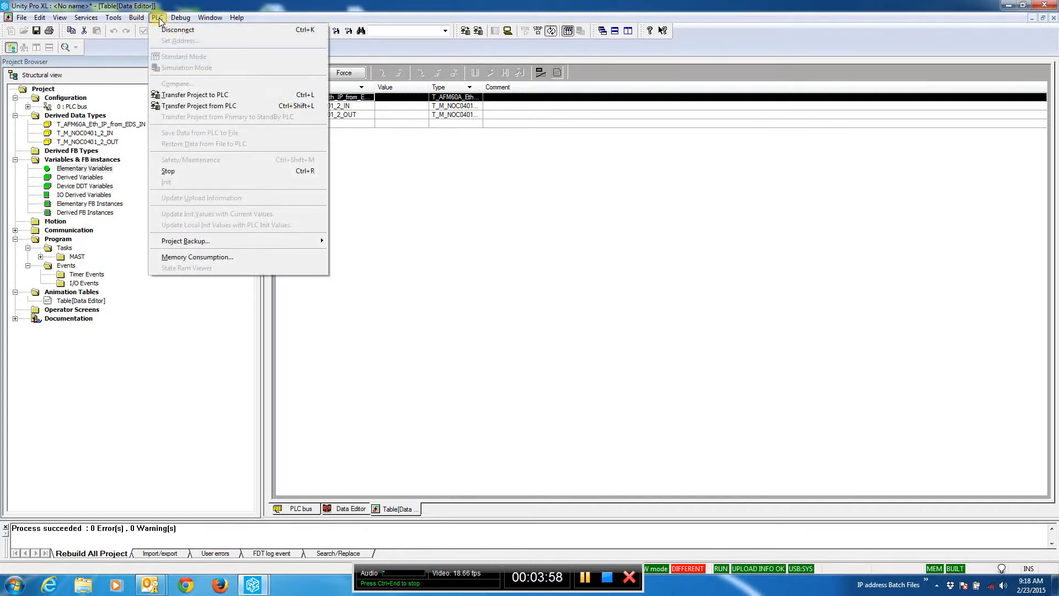
click(188, 96)
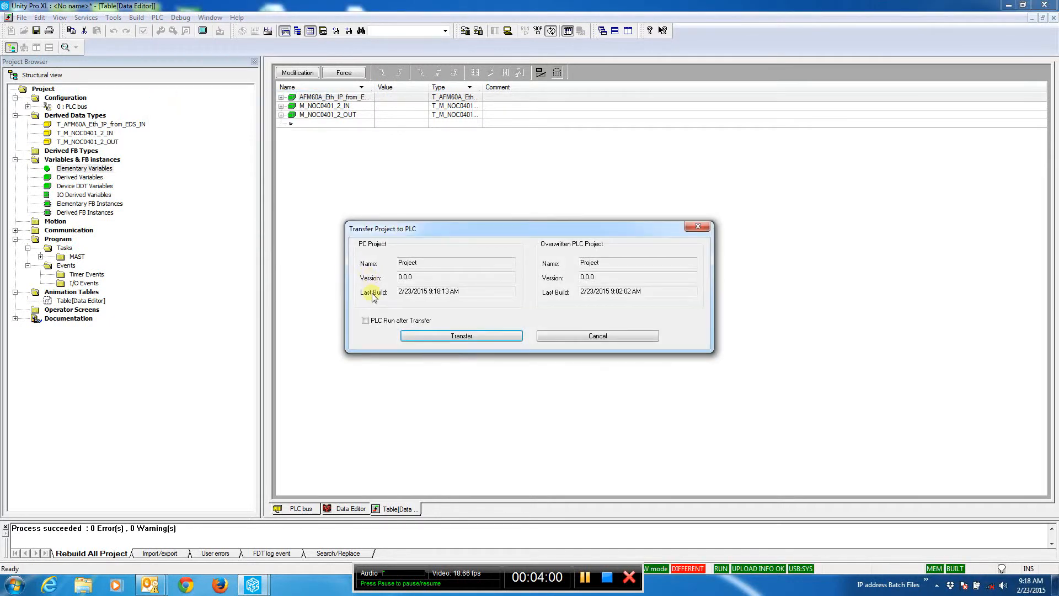
click(423, 336)
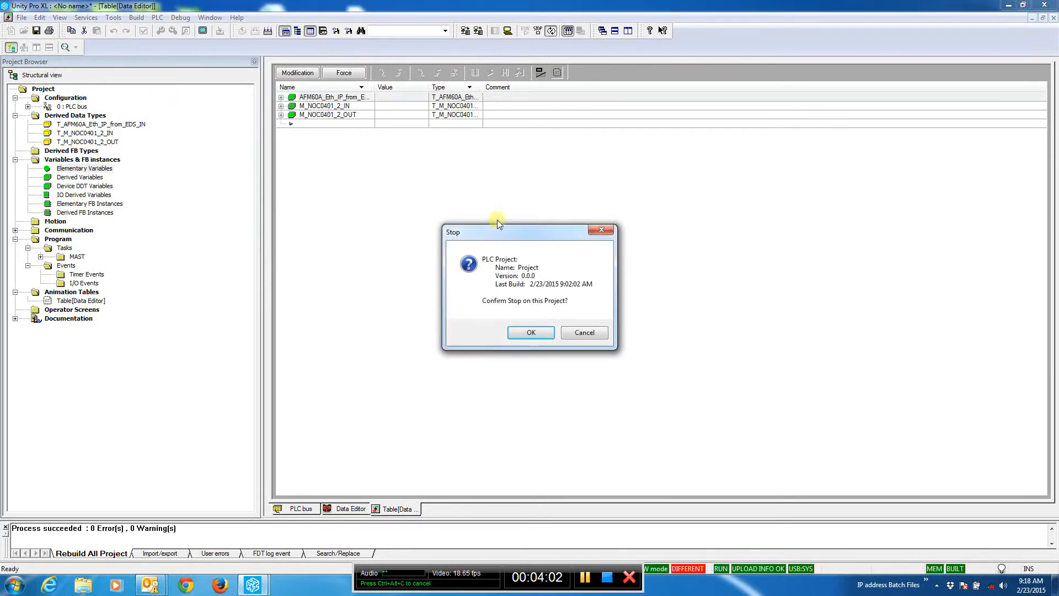
click(530, 332)
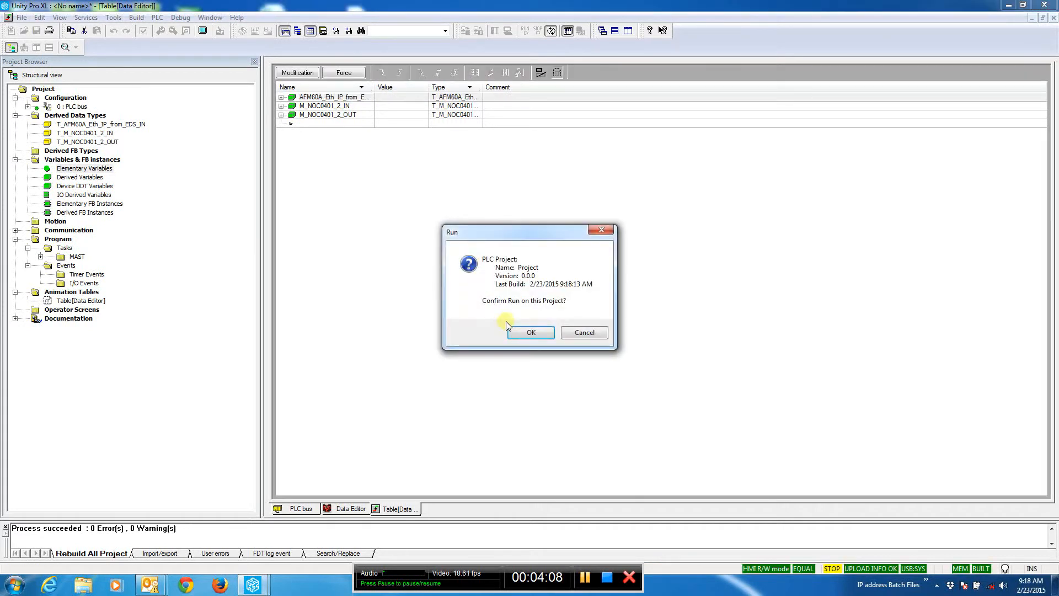
click(529, 333)
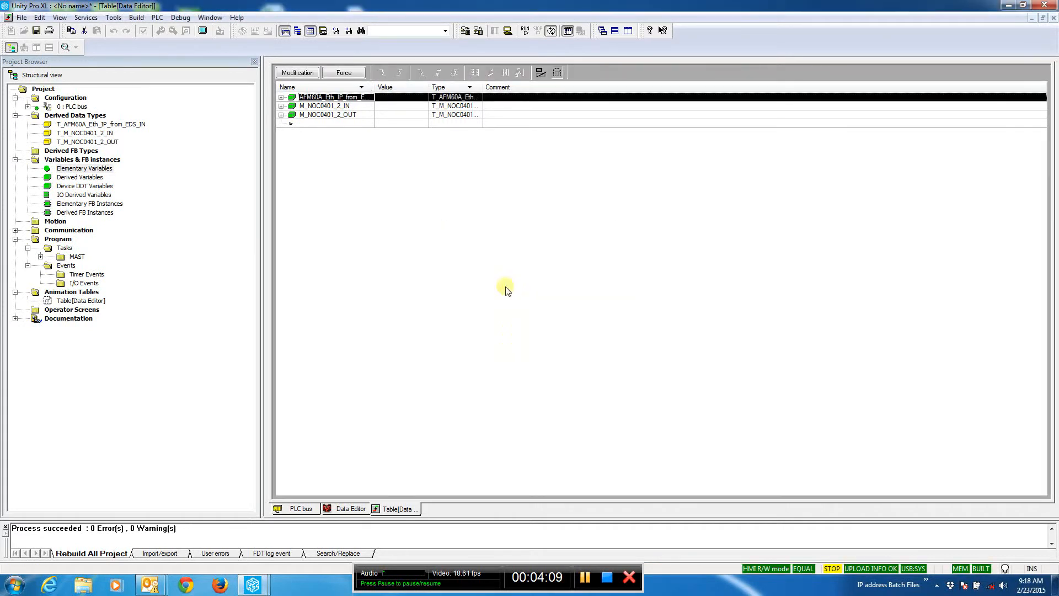
Examine the live values of AFM60A_Eth_IP_from_EDS_IN and the first HEALTH_BITS_IN byte of M_NOC0401_2_IN in the animation table
click(281, 98)
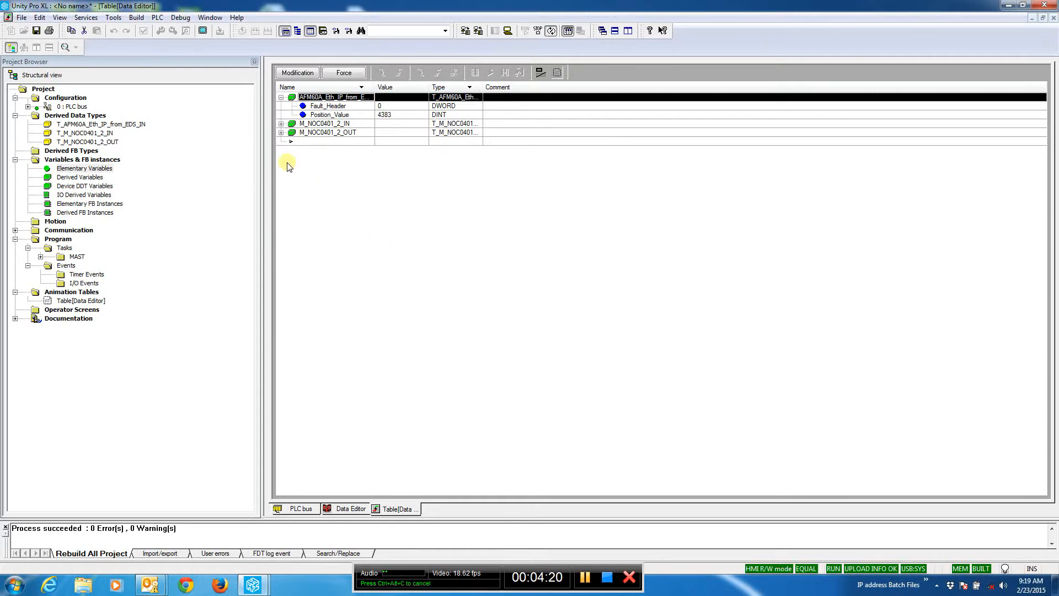
click(282, 129)
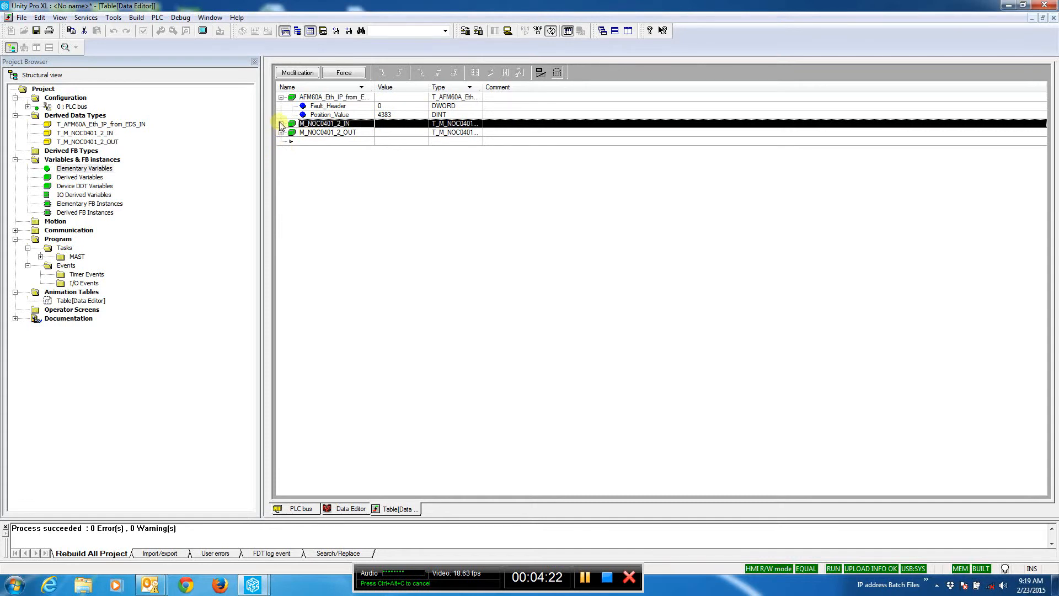
click(281, 124)
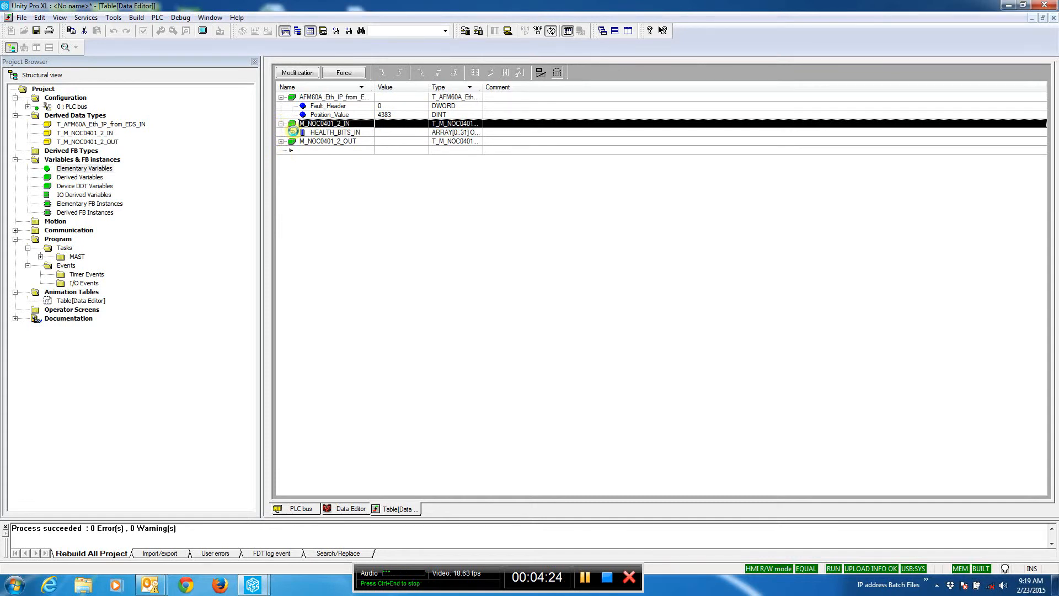
click(293, 132)
click(384, 142)
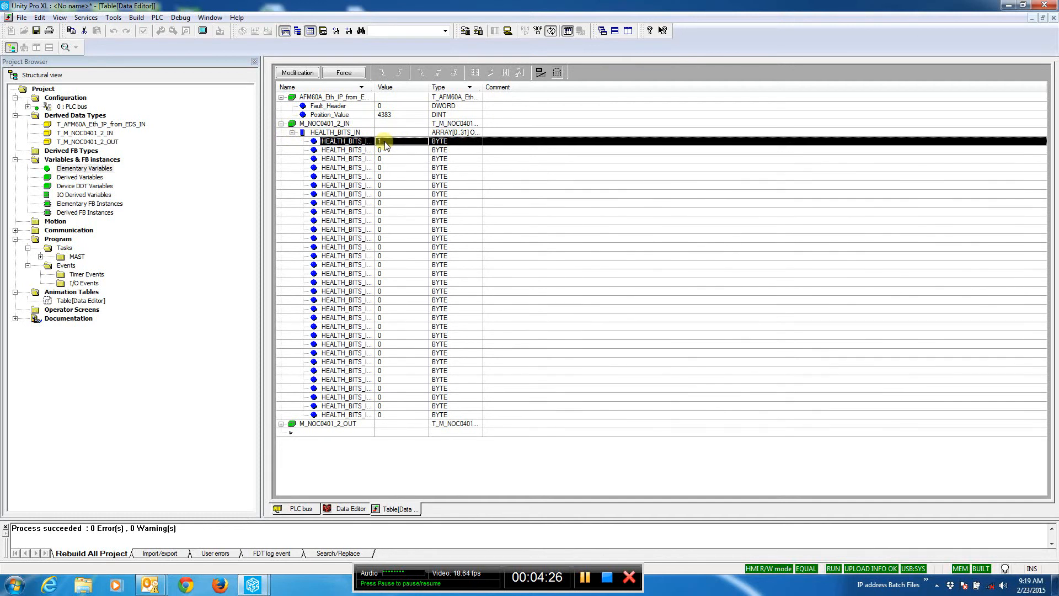